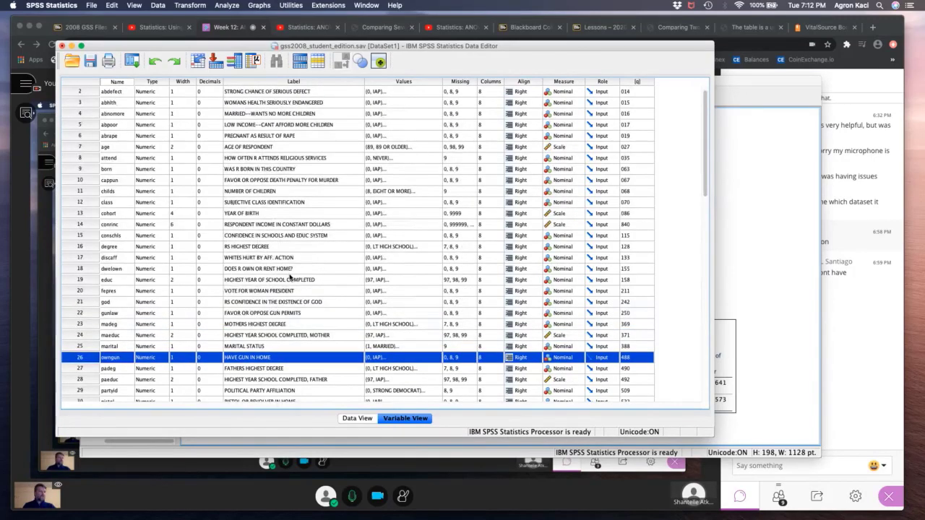
scroll(289, 277, "up", 1)
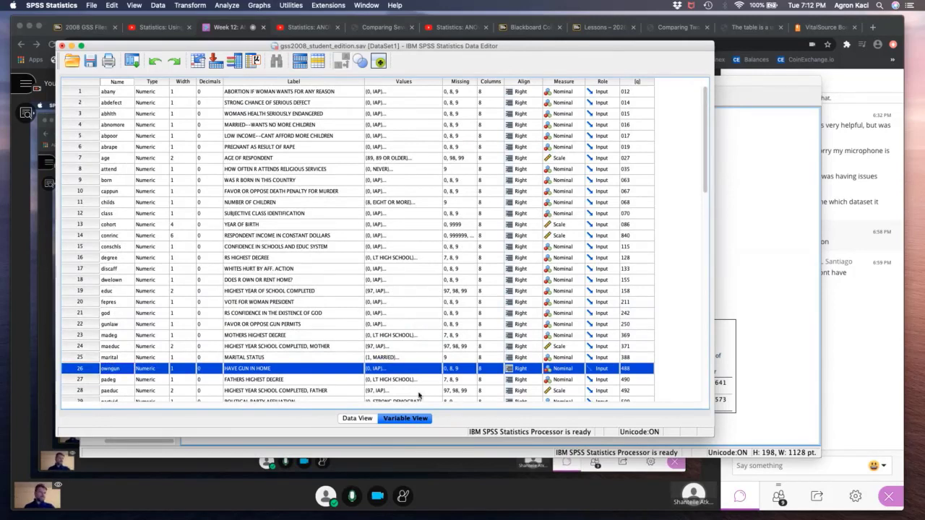
- Reopen the Independent-Samples T Test with age as the test variable and remove owngun as the grouping variable
left_click(96, 160)
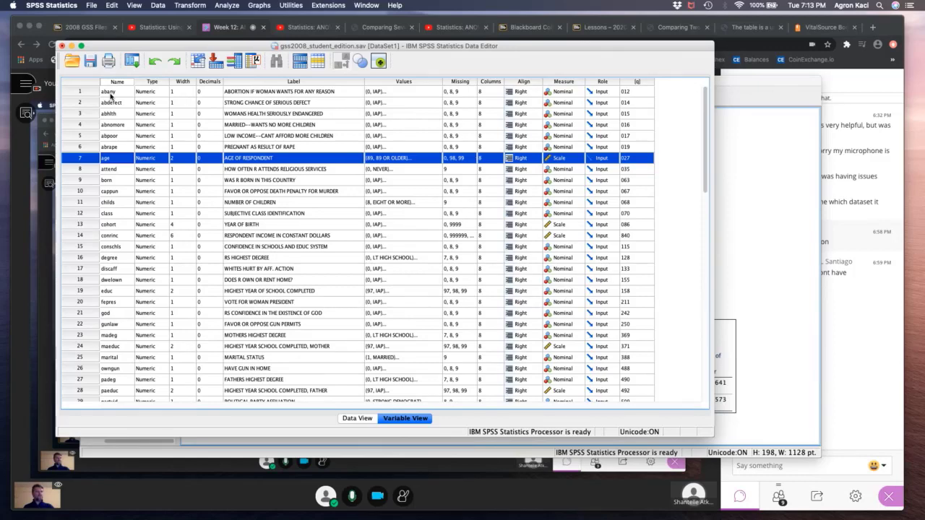
left_click(131, 60)
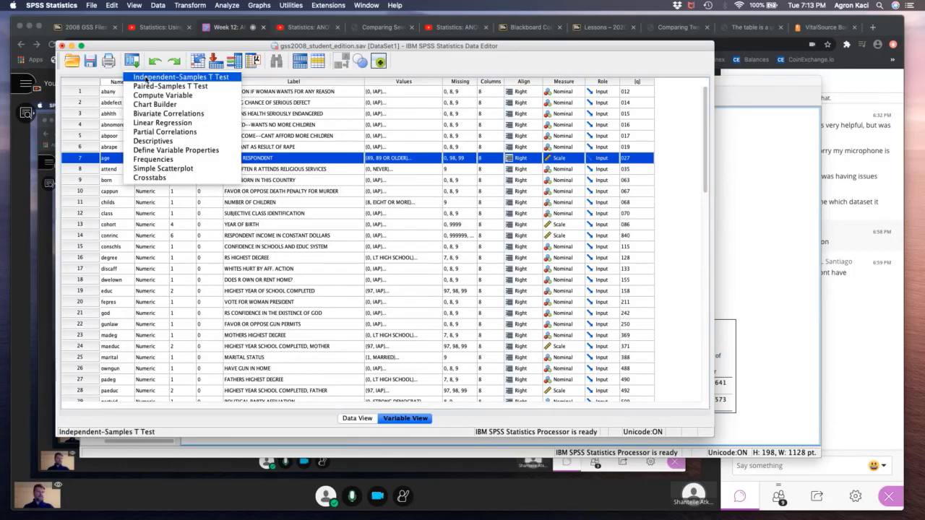
left_click(166, 80)
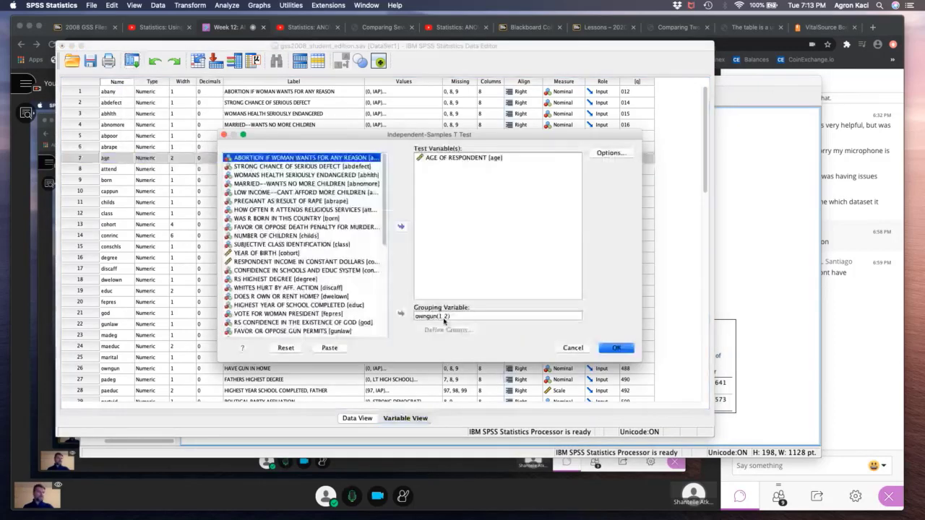
left_click(401, 314)
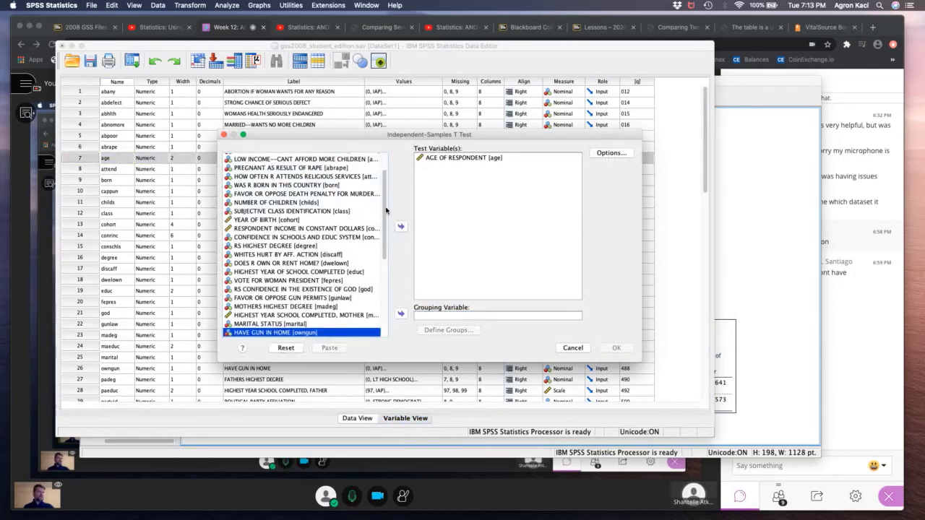
- Group the T test by abany, using specified values 1 and 2 for the two groups, and run it
left_click_drag(385, 210, 386, 193)
left_click(309, 158)
left_click(402, 315)
left_click(439, 330)
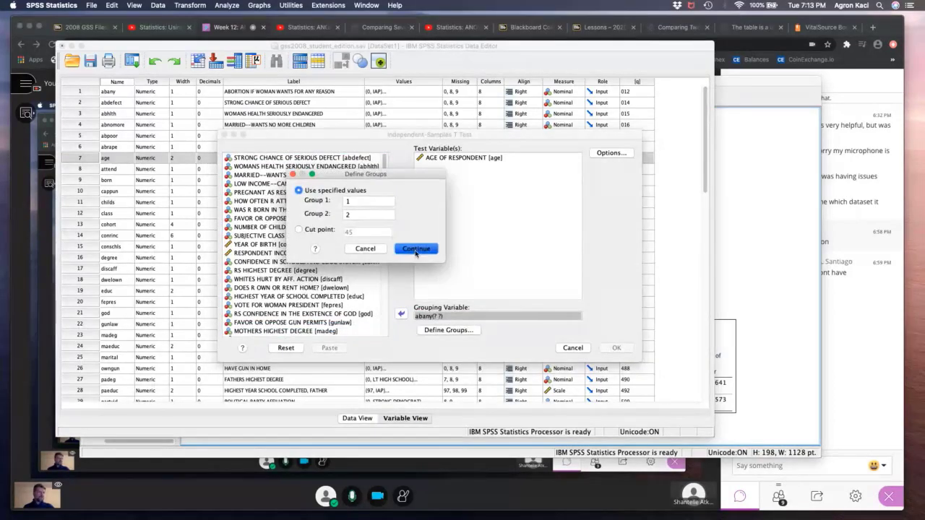
left_click(416, 250)
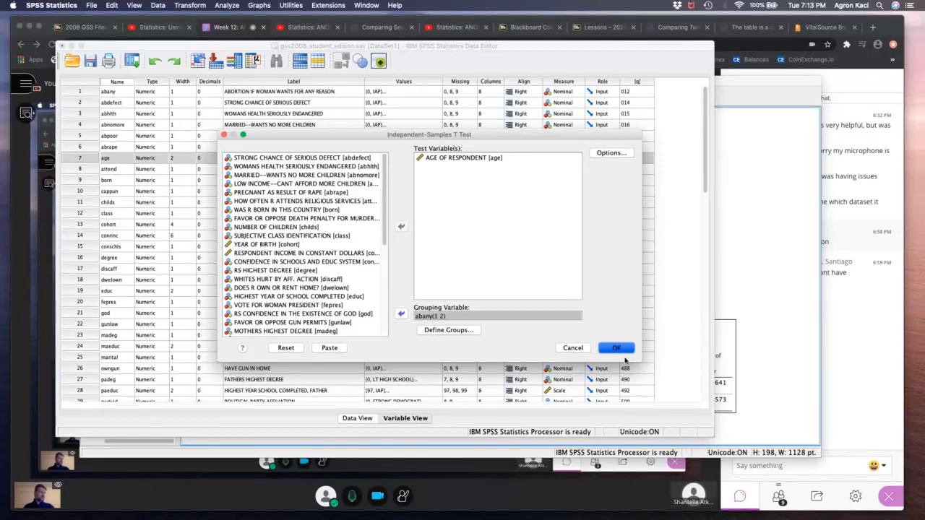
left_click(618, 349)
- Check the value labels of the abany variable in the data editor without changing them
left_click(392, 60)
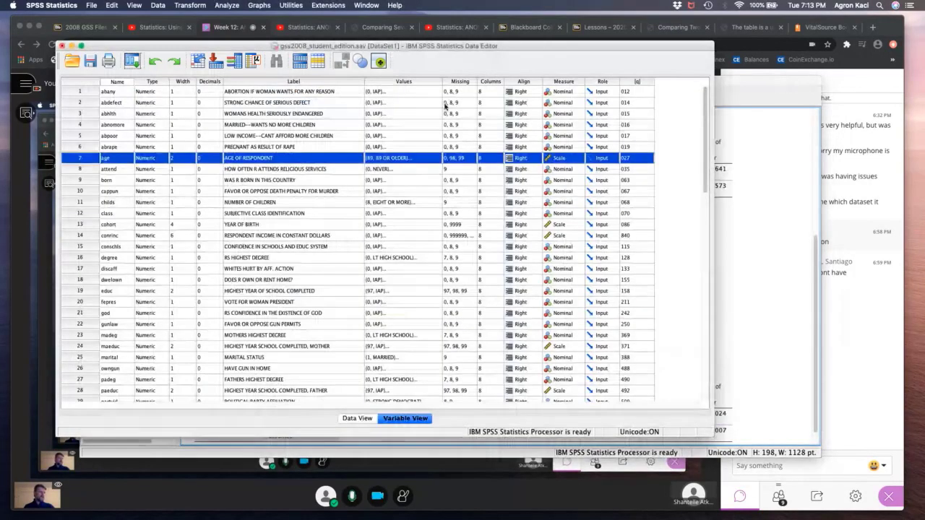
scroll(441, 101, "down", 1)
left_click(436, 92)
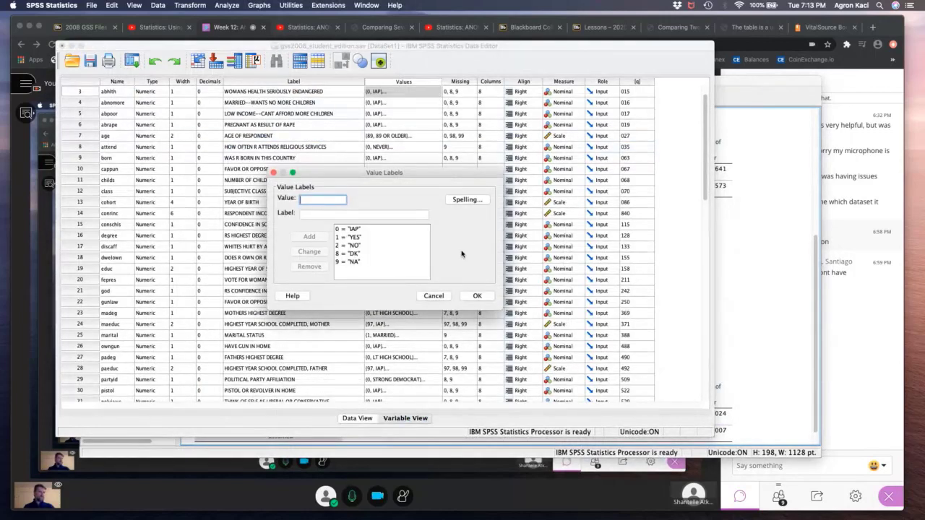
left_click(446, 297)
scroll(430, 97, "up", 1)
left_click(436, 94)
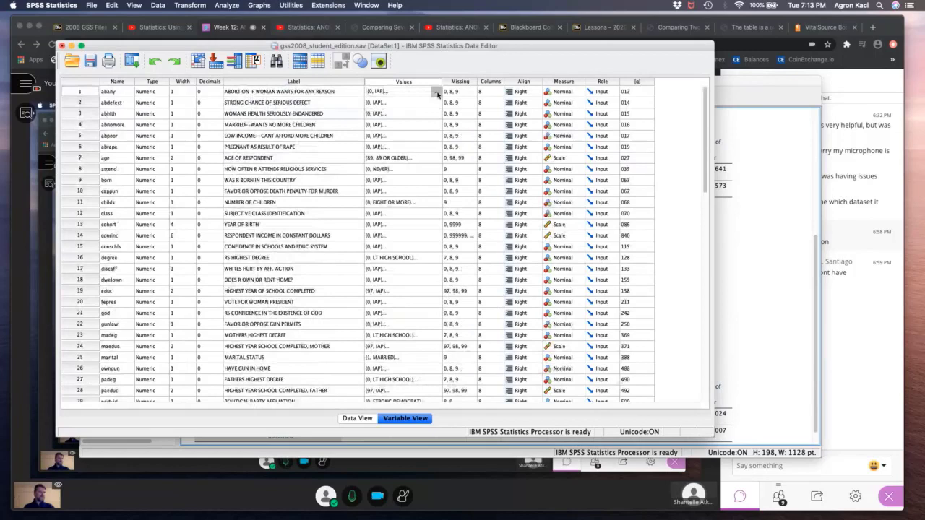
left_click(436, 92)
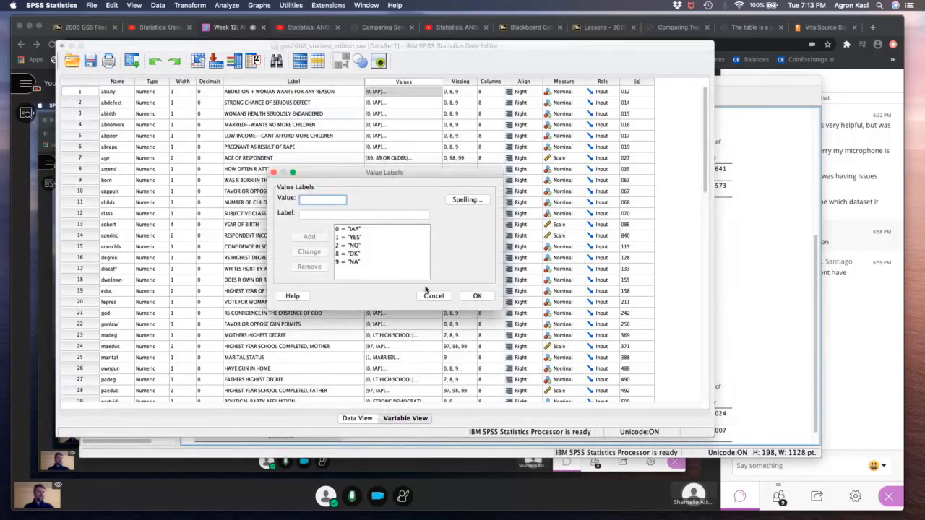
left_click(440, 298)
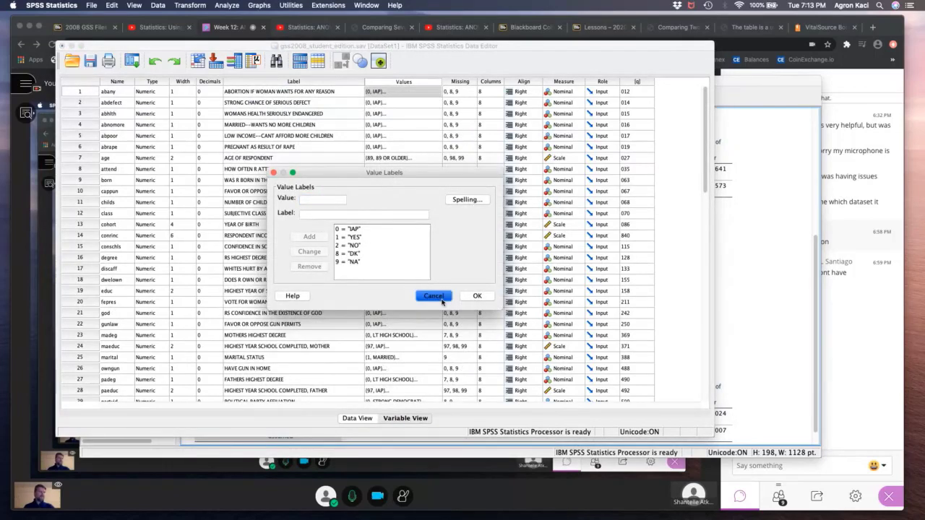
- Bring the output viewer forward and review the T-test tables for age grouped by abany
left_click(757, 228)
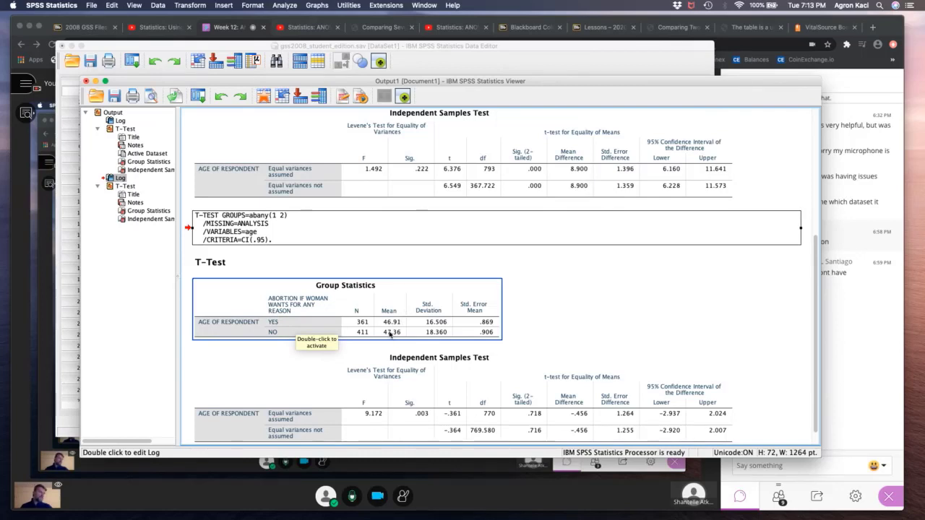
scroll(506, 355, "down", 1)
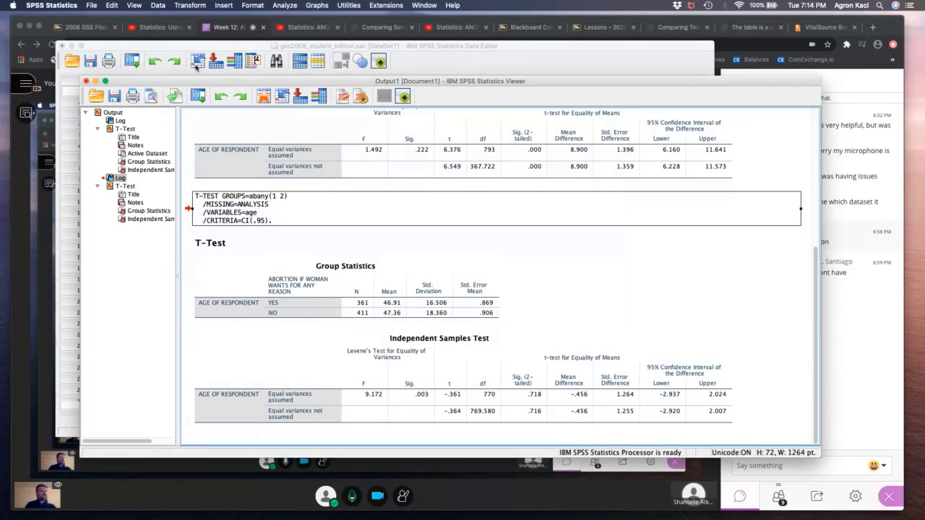
- Reopen the Independent-Samples T Test and remove abany as the grouping variable
left_click(198, 96)
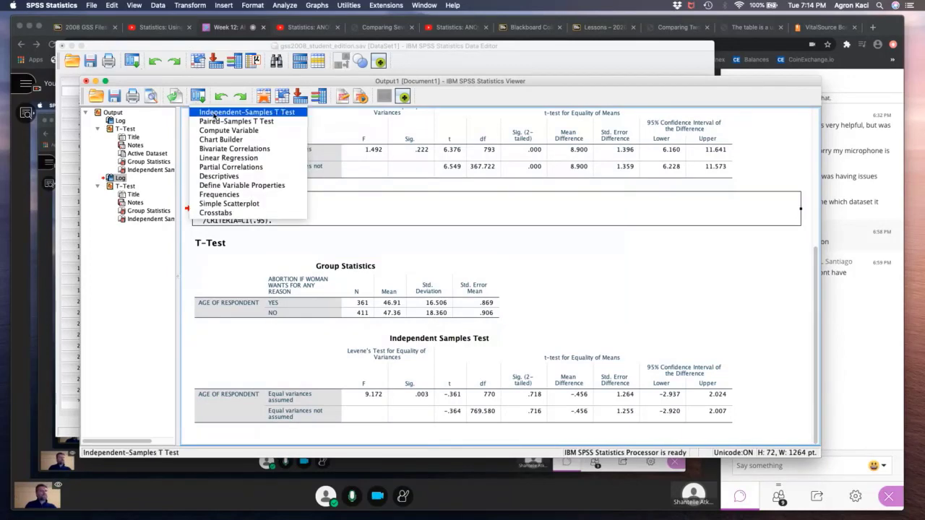
left_click(224, 102)
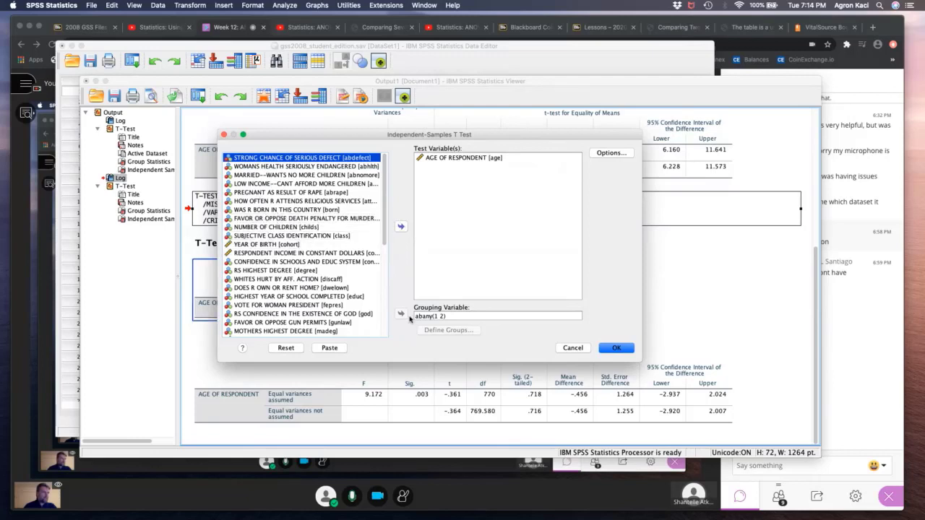
left_click(433, 316)
left_click(400, 314)
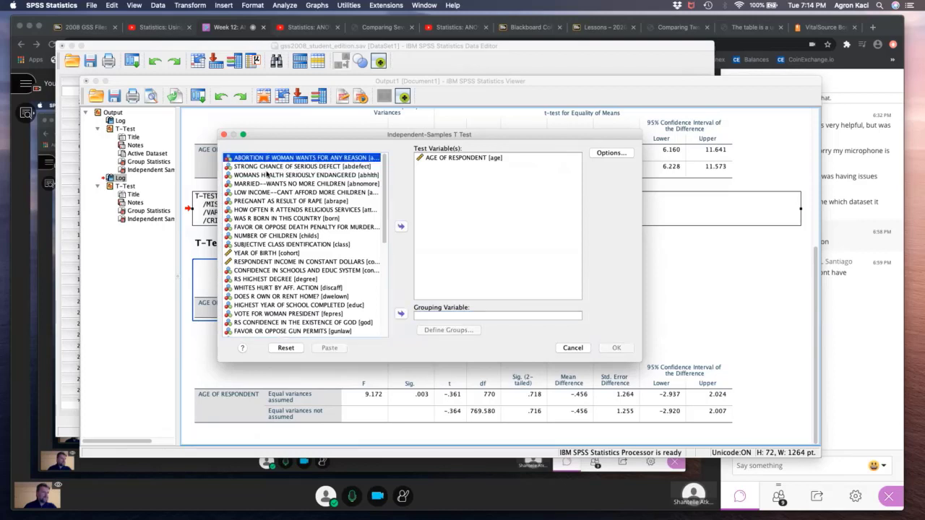
- Group the T test of age by abdefect, using specified values 1 and 2, and run it
left_click(264, 167)
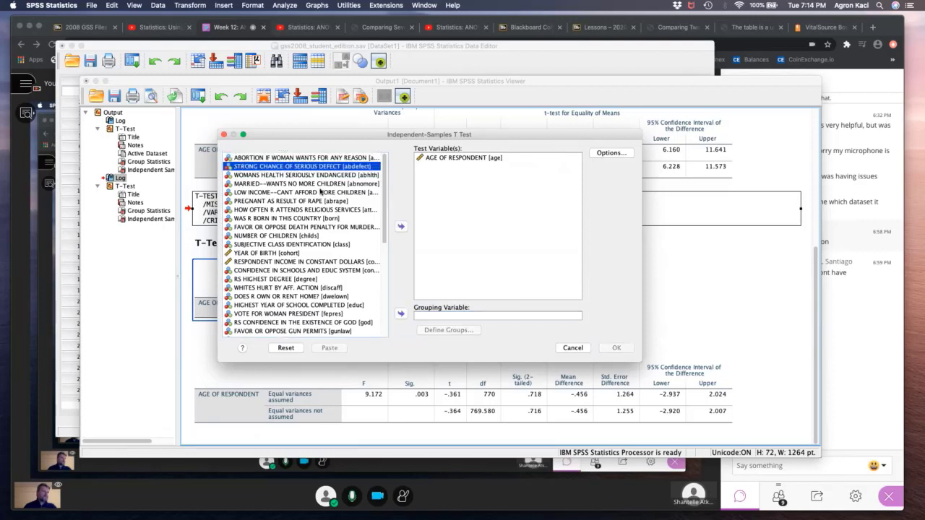
left_click(400, 313)
left_click(473, 331)
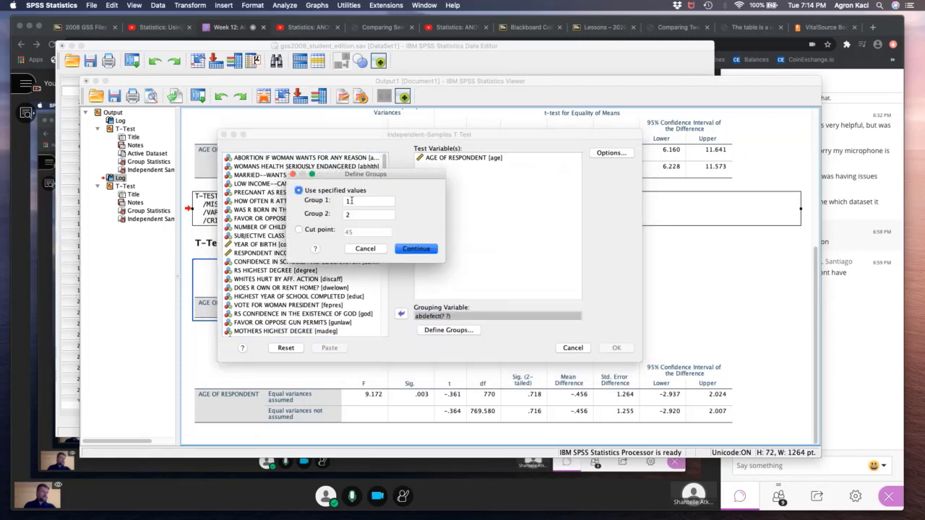
left_click(415, 251)
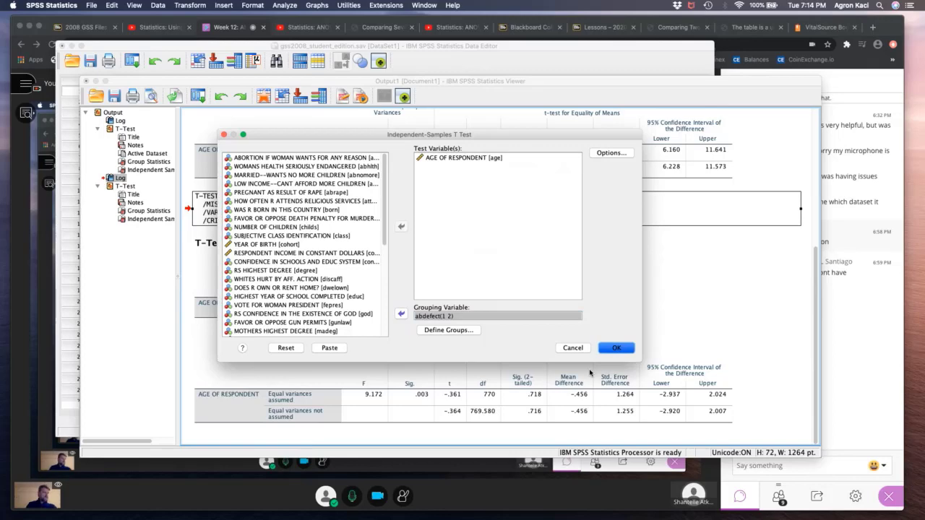
left_click(613, 347)
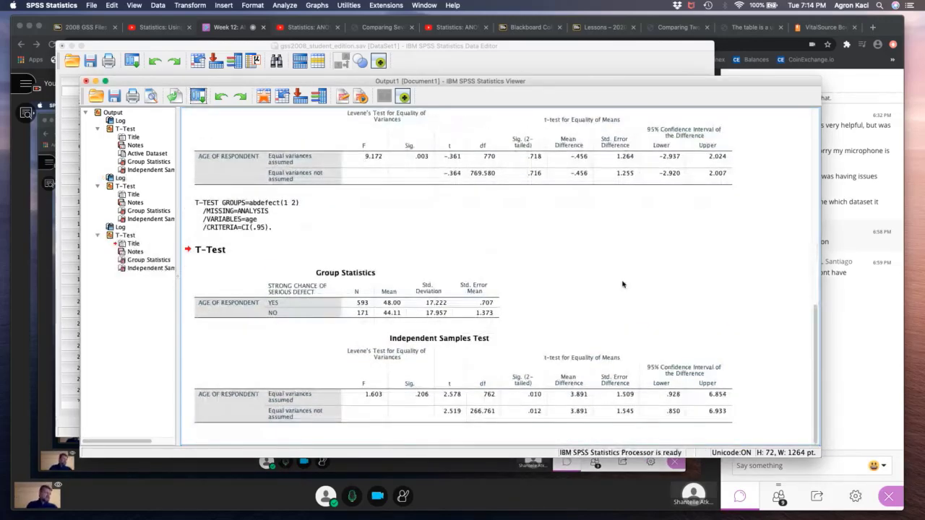
- Examine the abdefect group means, Levene's significance and two-tailed significance, comparing the latter with the abany test
left_click(391, 307)
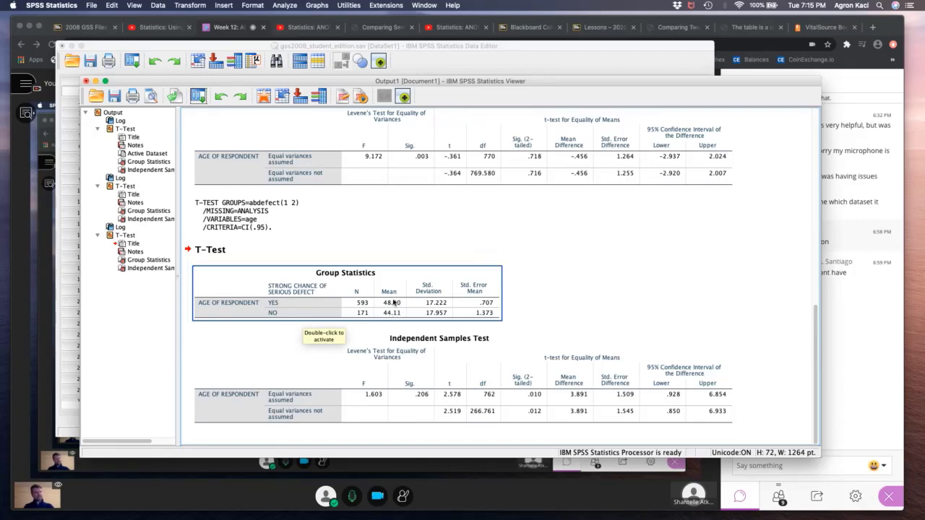
left_click(650, 346)
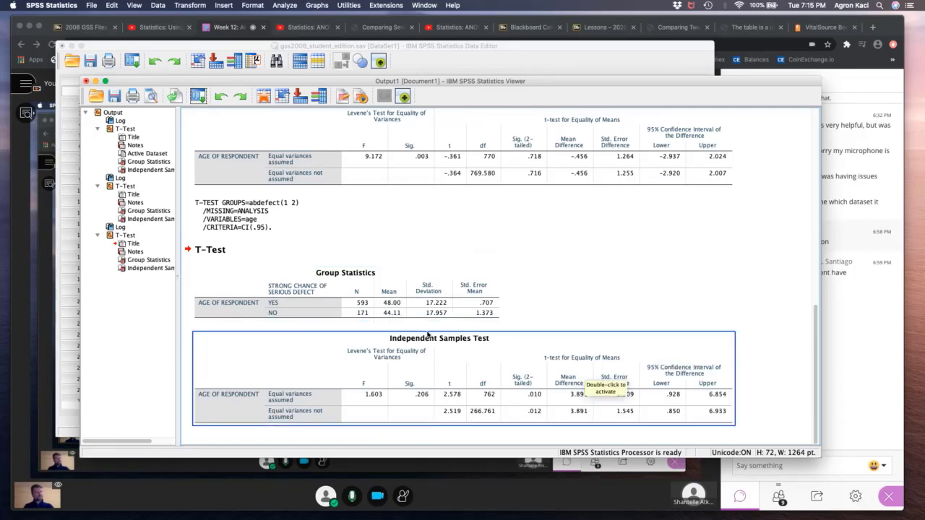
left_click(419, 397)
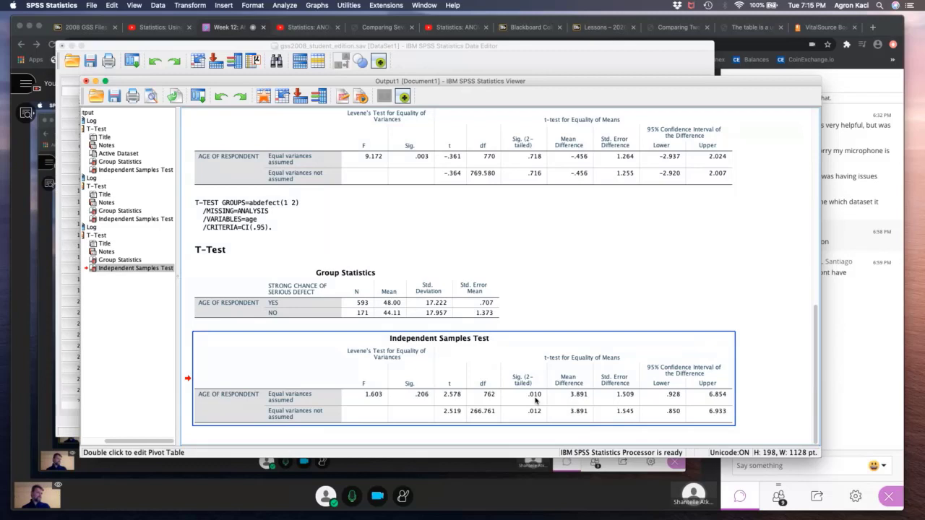
left_click(542, 217)
left_click(545, 180)
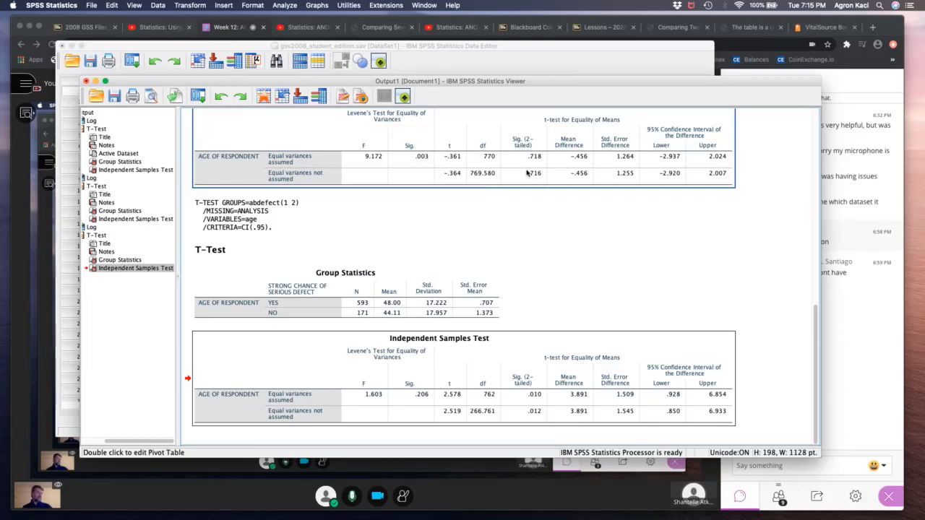
left_click(541, 394)
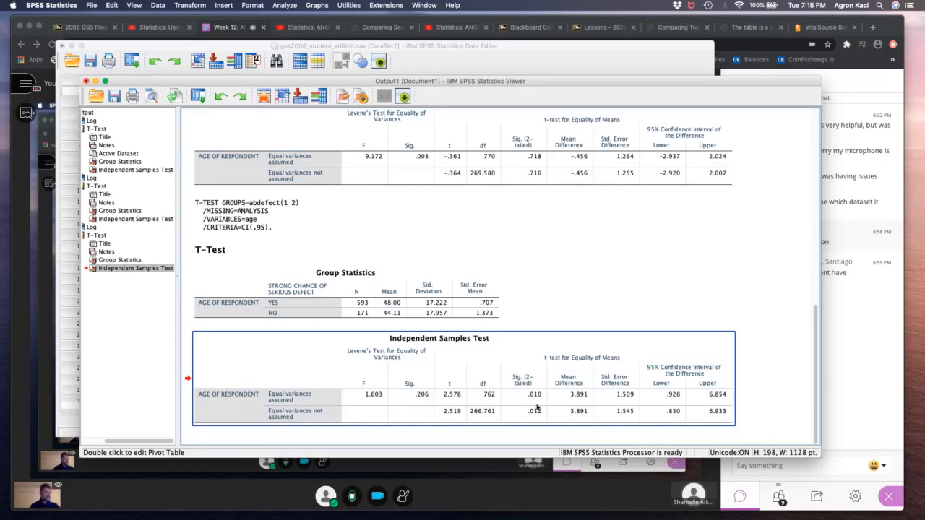
left_click(370, 306)
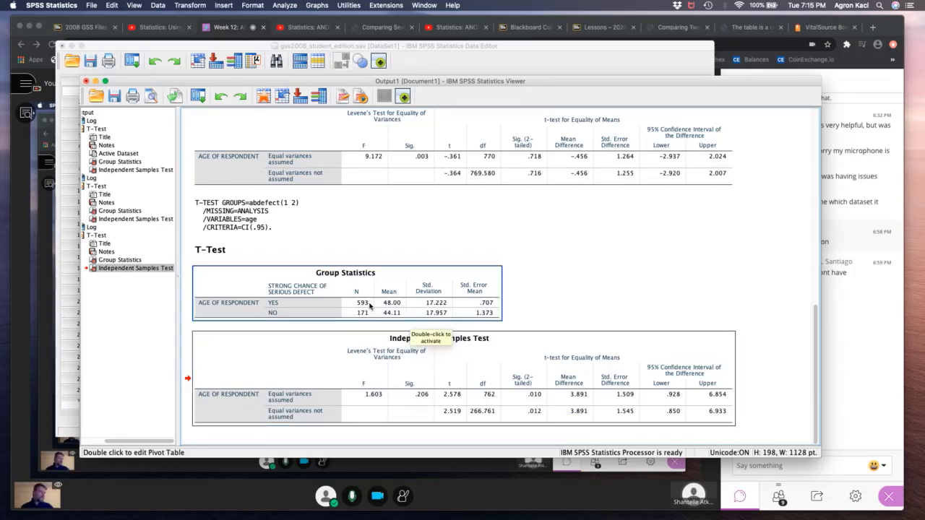
- Return to the data editor and inspect the value labels of gunlaw, including value 1, without changing them
left_click(455, 46)
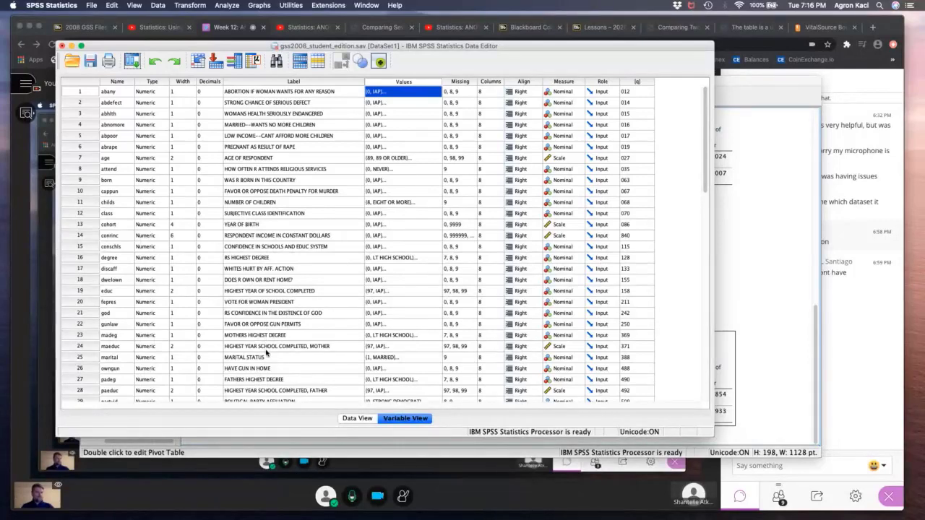
scroll(265, 352, "down", 3)
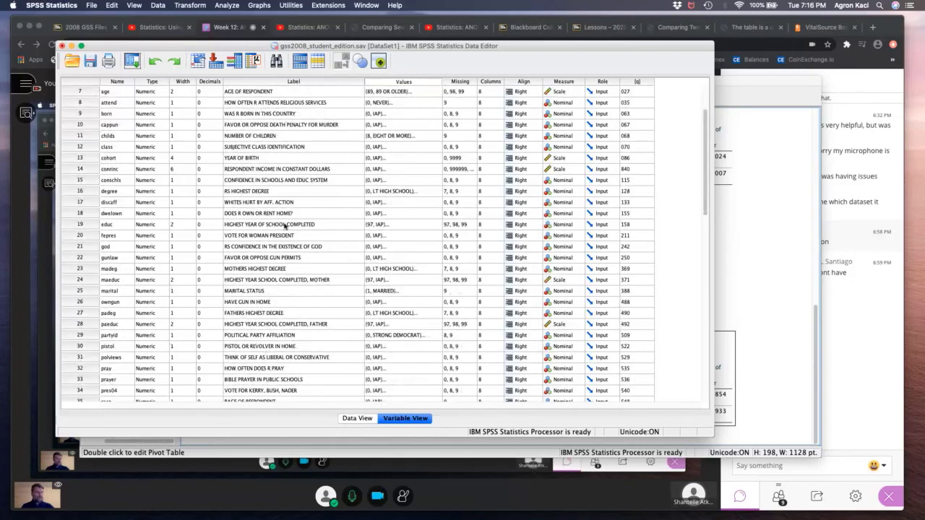
left_click(79, 258)
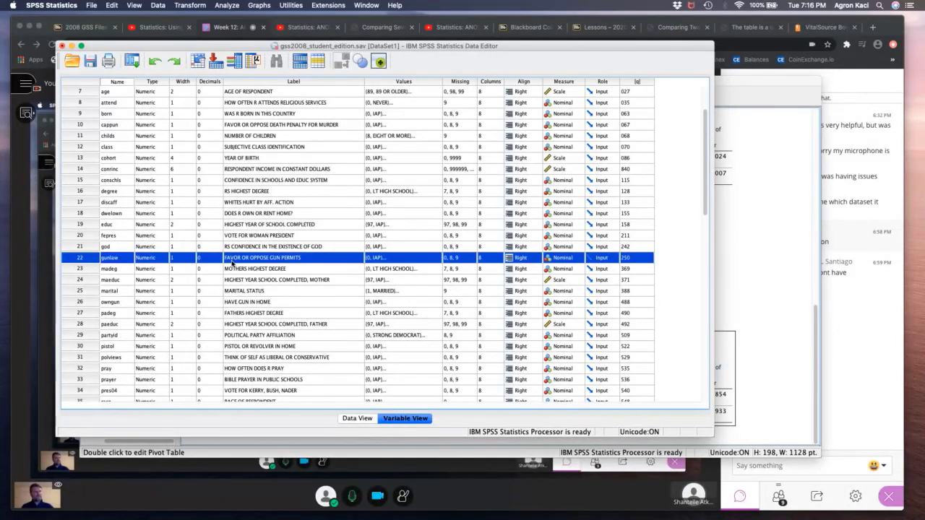
left_click(437, 258)
left_click(362, 238)
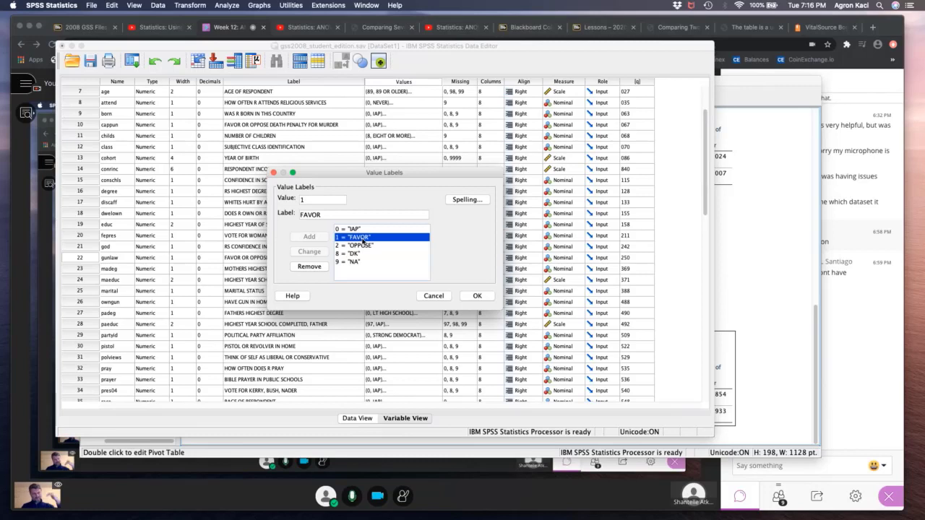
left_click(432, 296)
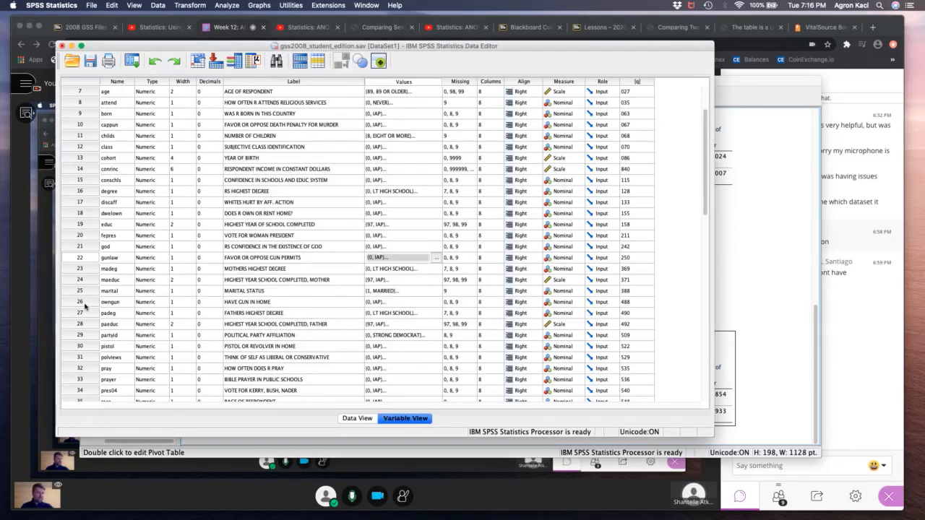
- Reopen the Independent-Samples T Test from the data editor and remove abdefect as the grouping variable
left_click(81, 260)
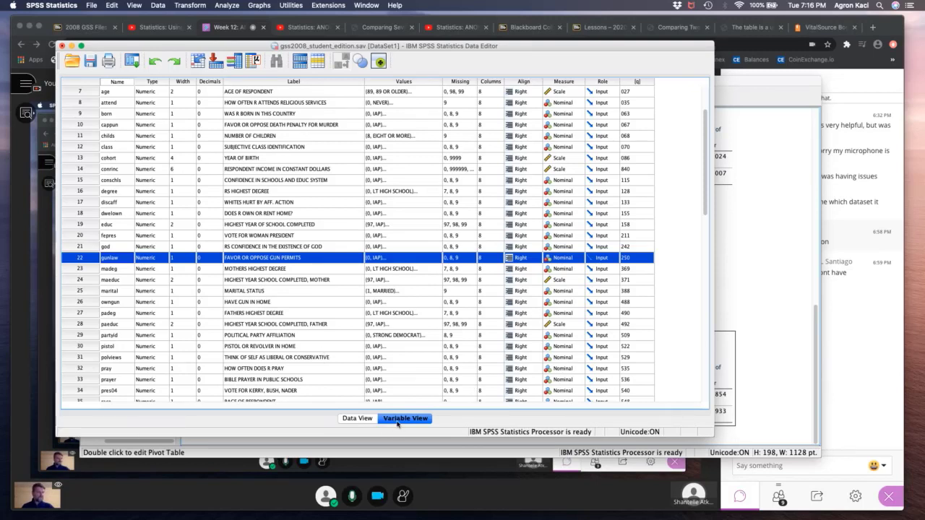
left_click(133, 65)
left_click(155, 77)
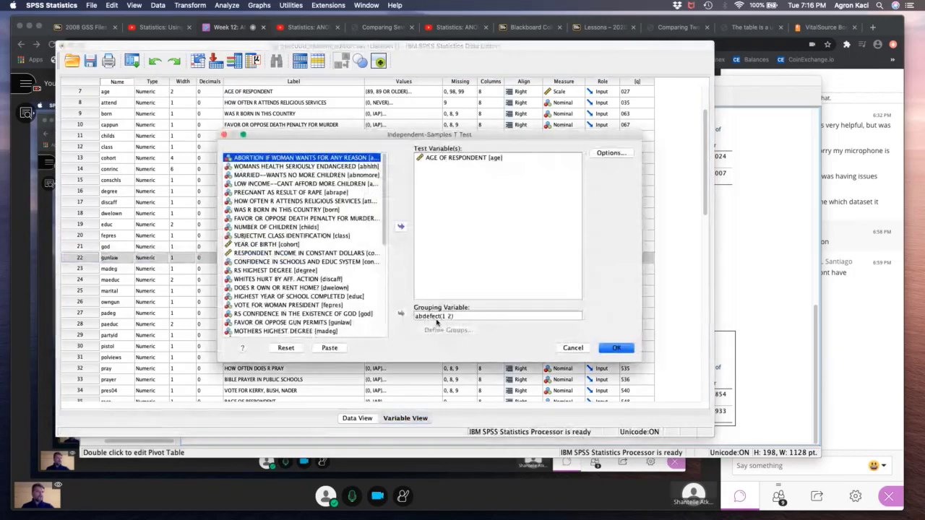
left_click(435, 318)
left_click(400, 315)
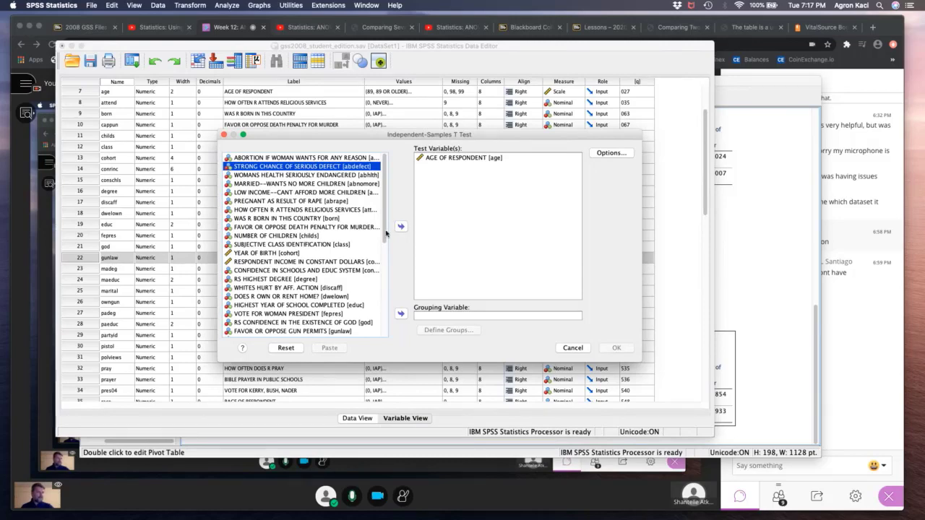
- Set FAVOR OR OPPOSE GUN PERMITS [gunlaw] as the grouping variable of the T test
left_click_drag(386, 233, 384, 275)
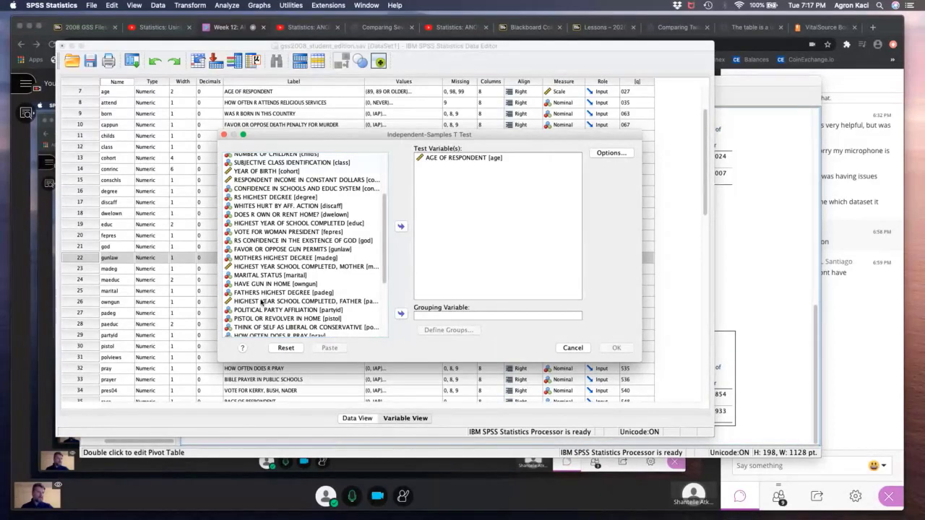
scroll(263, 317, "down", 1)
scroll(262, 317, "down", 4)
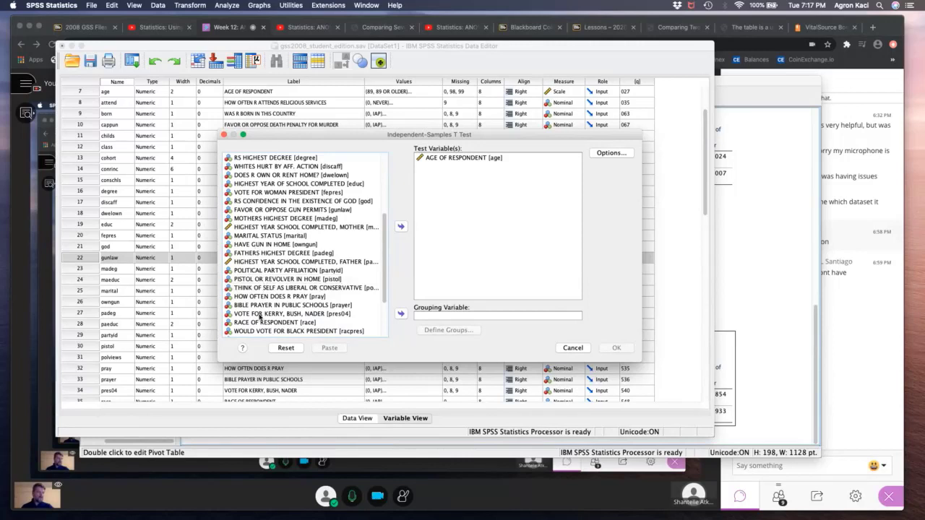
scroll(265, 318, "down", 4)
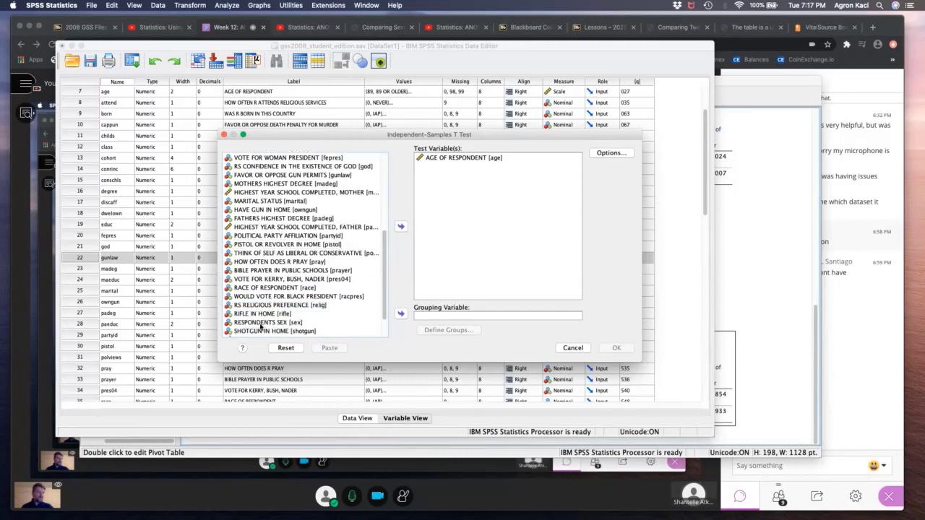
scroll(262, 326, "down", 4)
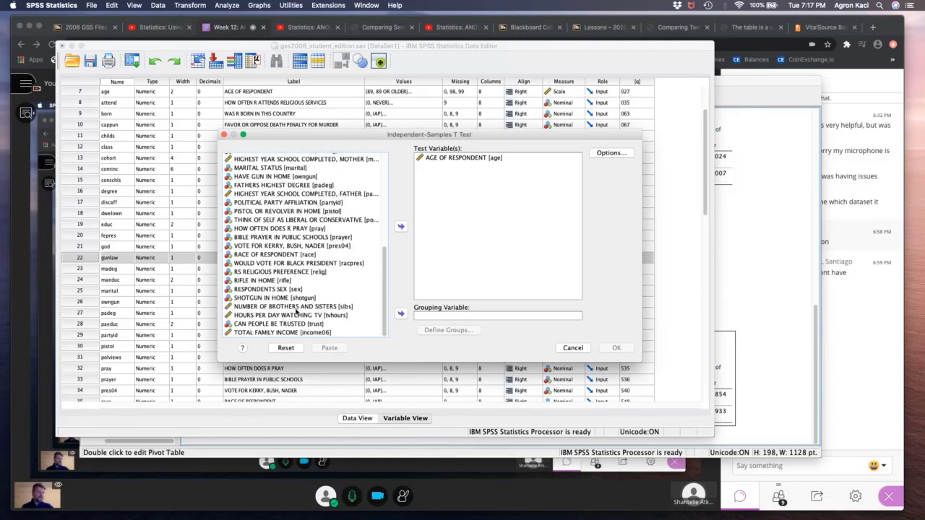
left_click_drag(385, 274, 381, 246)
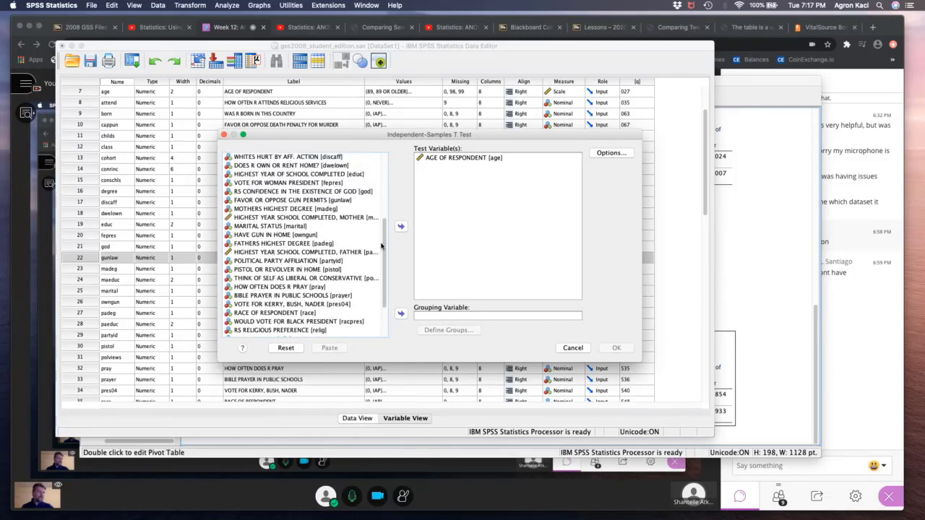
left_click(300, 201)
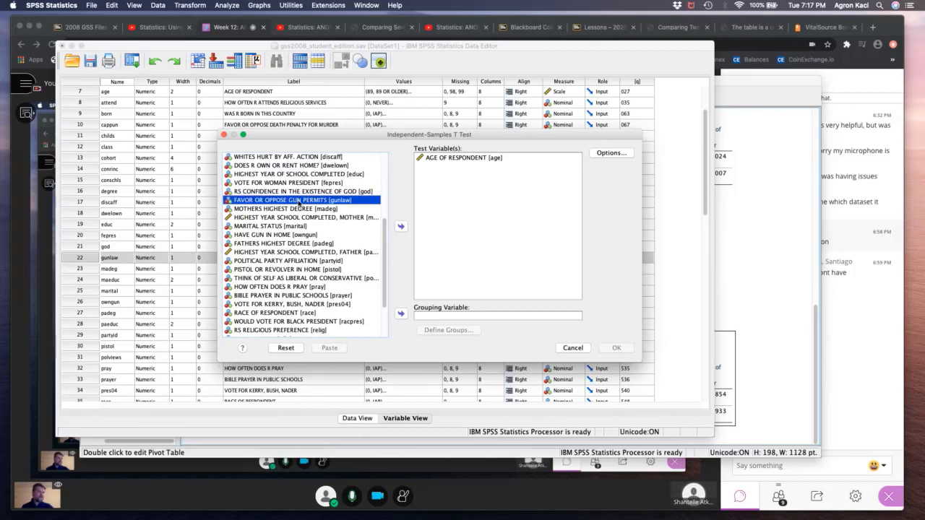
left_click(401, 315)
- Define the gunlaw groups with values 1 and 2 and run the T test of age
left_click(448, 329)
left_click(416, 245)
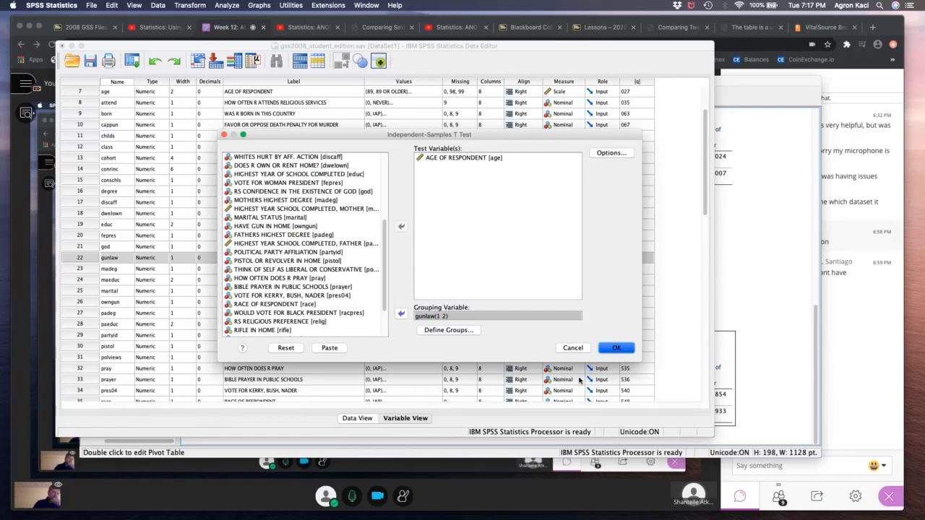
key("Return")
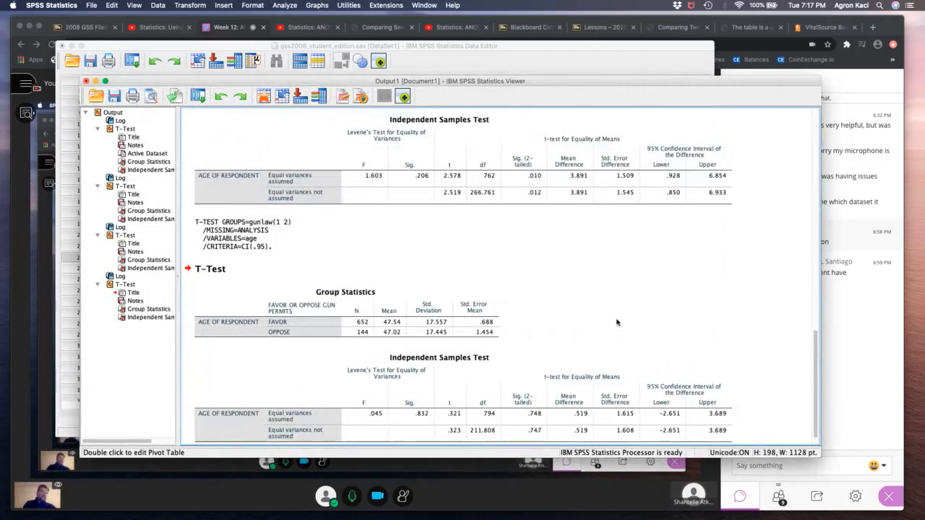
- Examine the gunlaw Group Statistics table, comparing the counts and mean ages of the favor and oppose groups
left_click(371, 327)
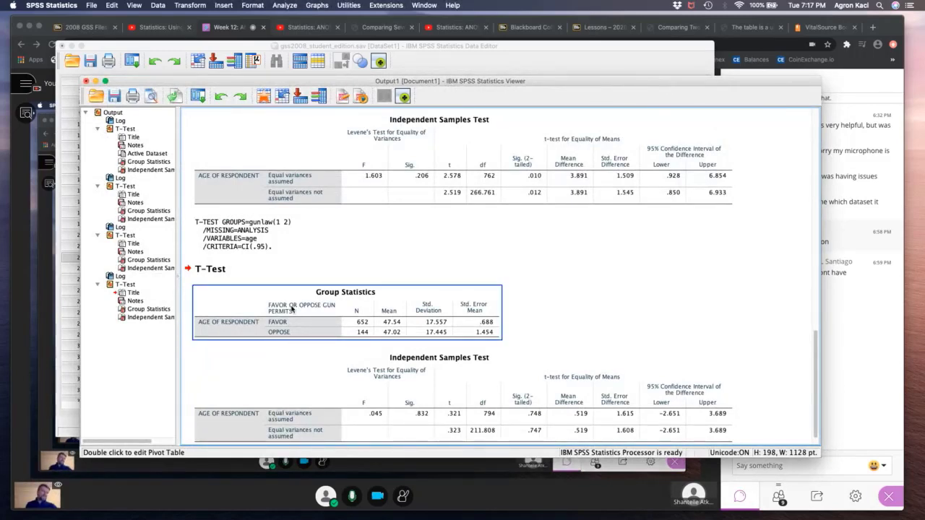
left_click(626, 239)
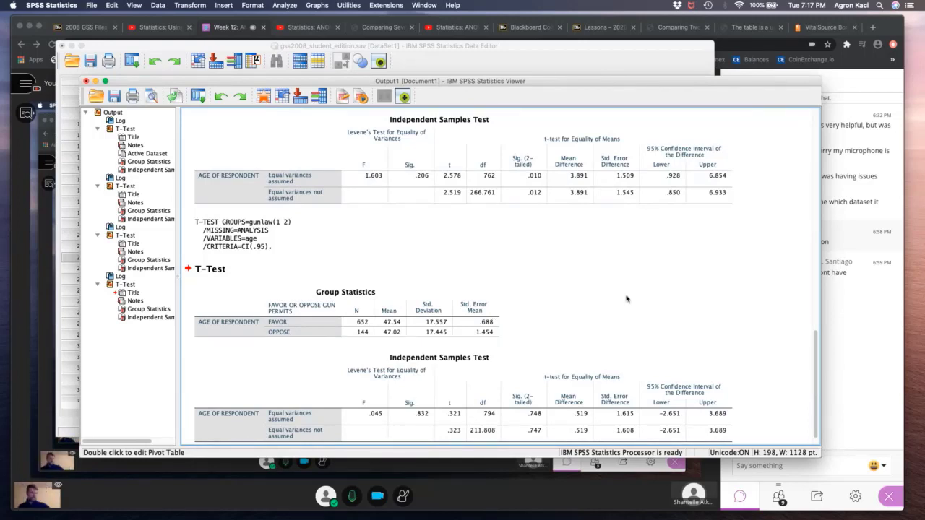
left_click(468, 296)
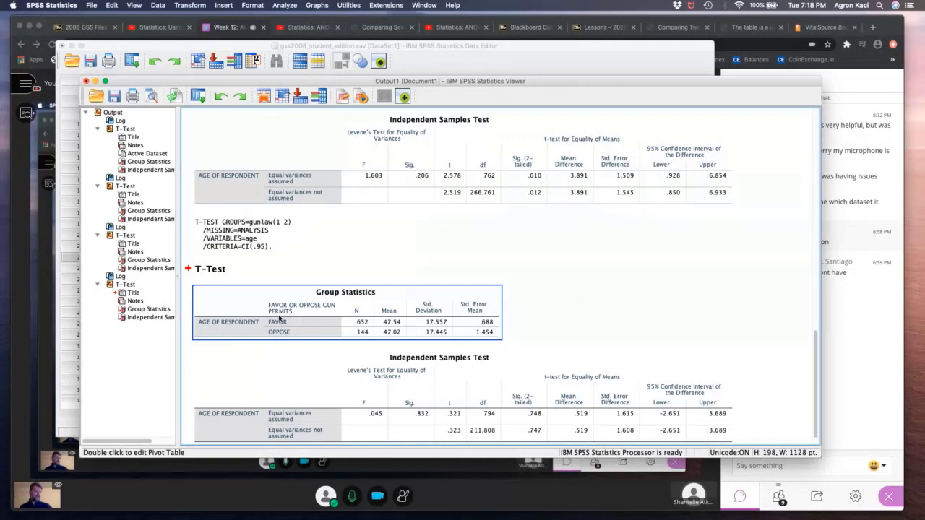
left_click(578, 302)
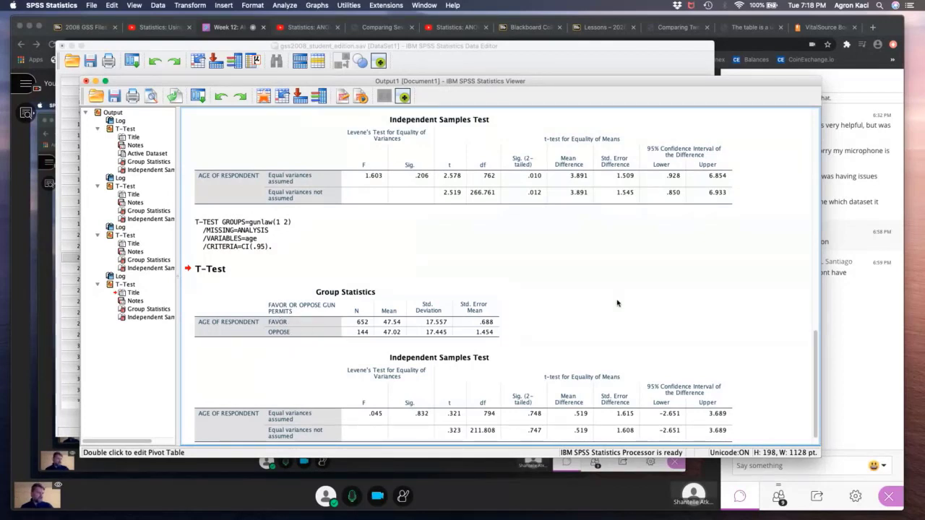
left_click(368, 355)
left_click(364, 334)
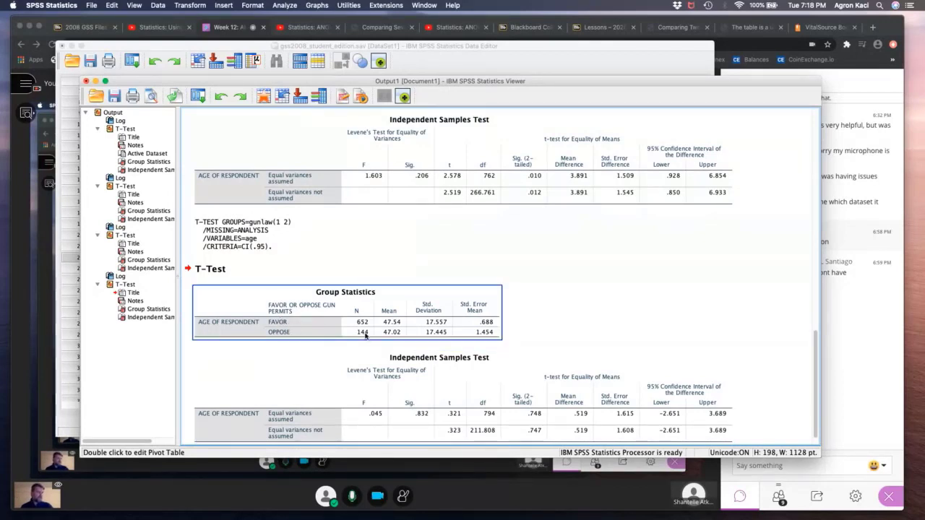
- Examine the Independent Samples Test table for gunlaw, checking Levene's significance and the two-tailed significance of the age difference
left_click(489, 381)
left_click(437, 346)
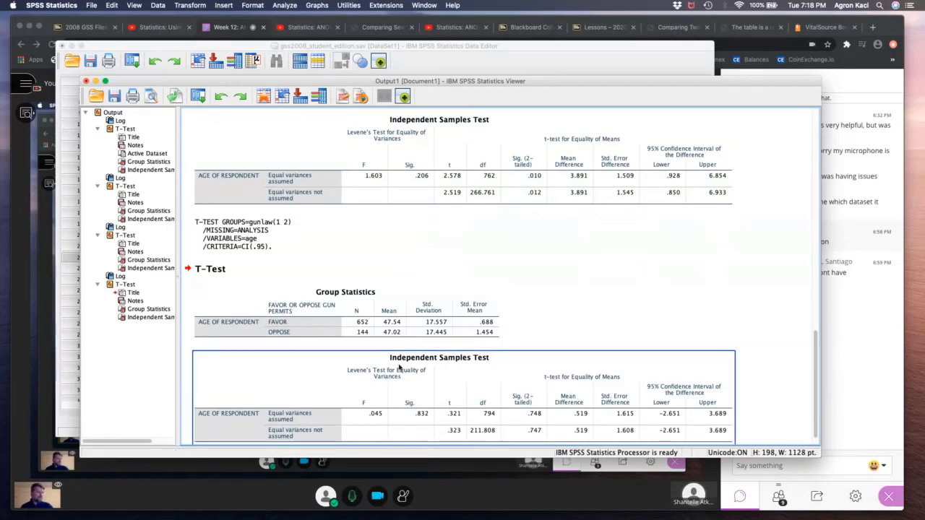
left_click(437, 345)
left_click(482, 369)
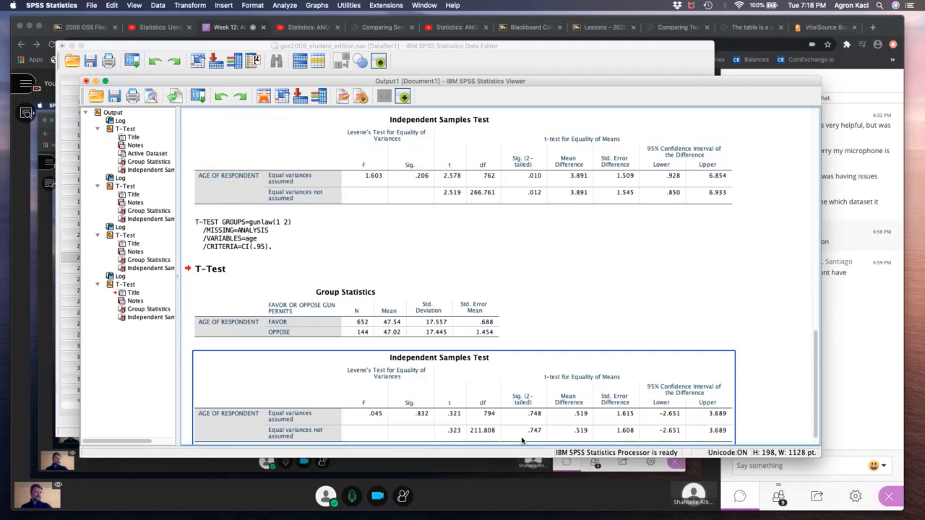
left_click(333, 329)
left_click(406, 377)
scroll(430, 411, "down", 1)
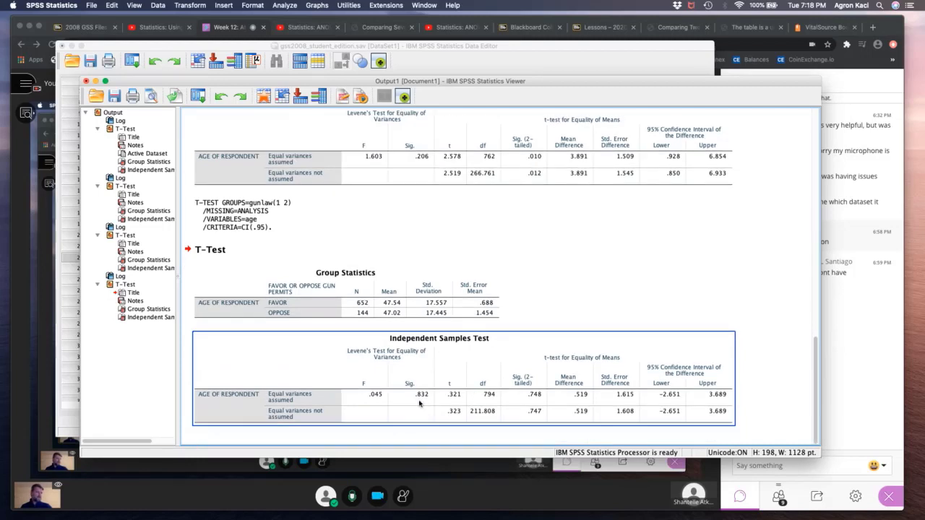
left_click(538, 403)
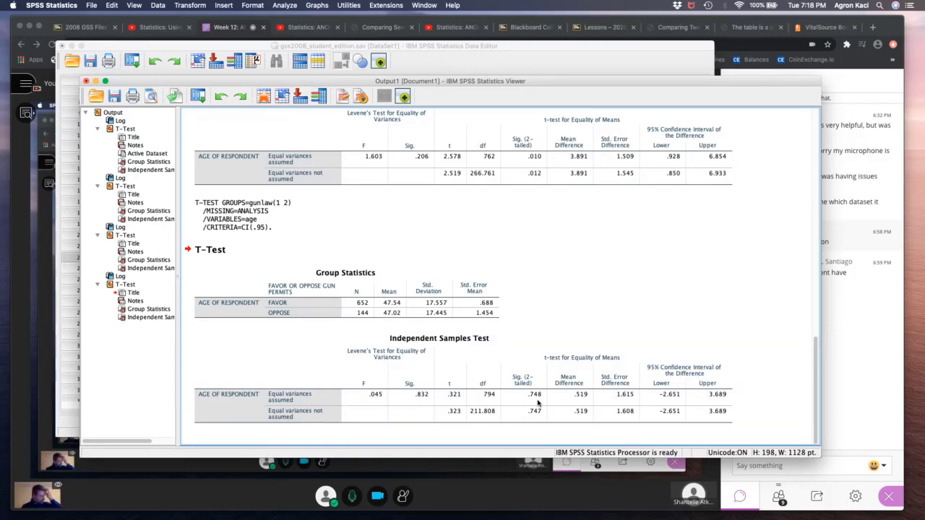
left_click(535, 396)
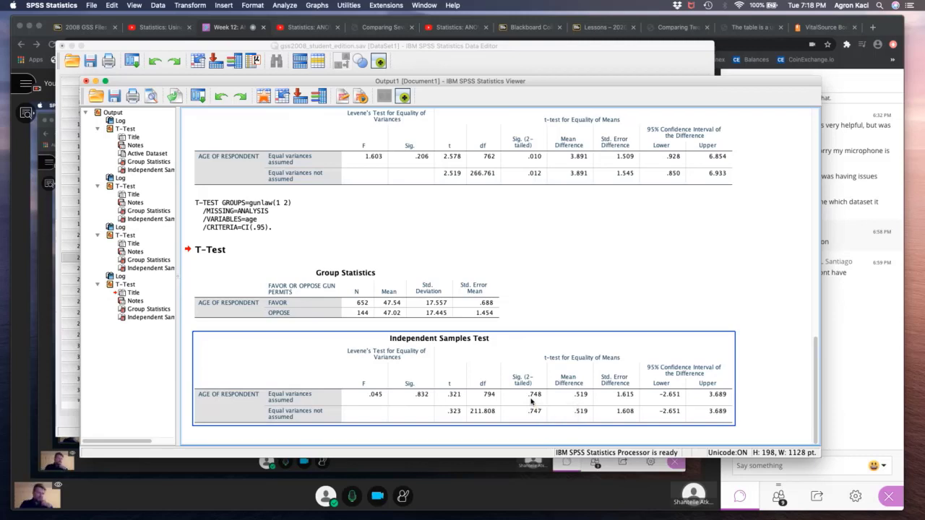
left_click(508, 287)
left_click(498, 249)
left_click(481, 182)
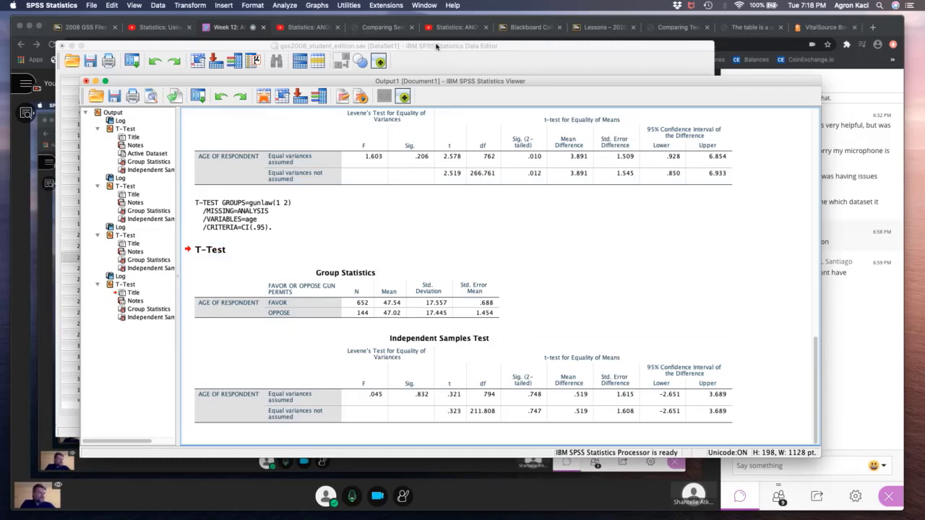
- Return to the data editor and locate the respondent income variable conrinc in the variable list
left_click(436, 46)
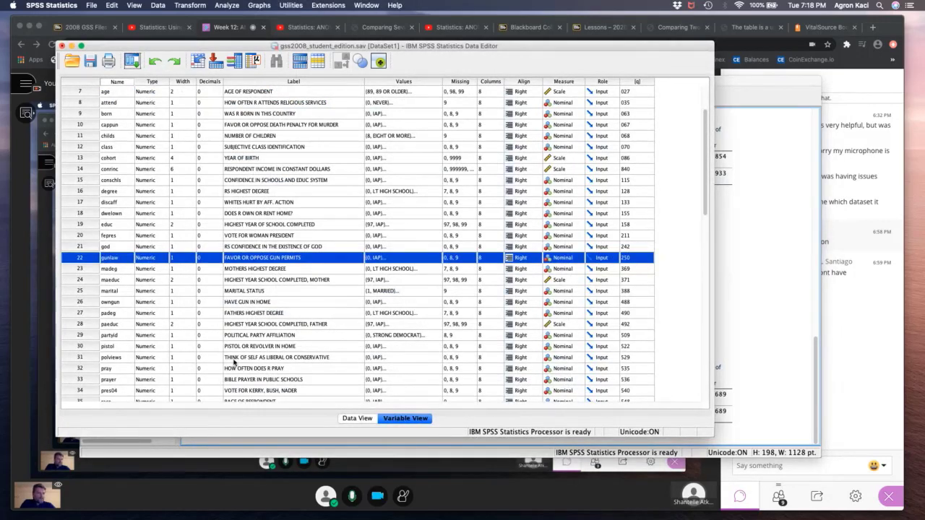
scroll(233, 361, "down", 4)
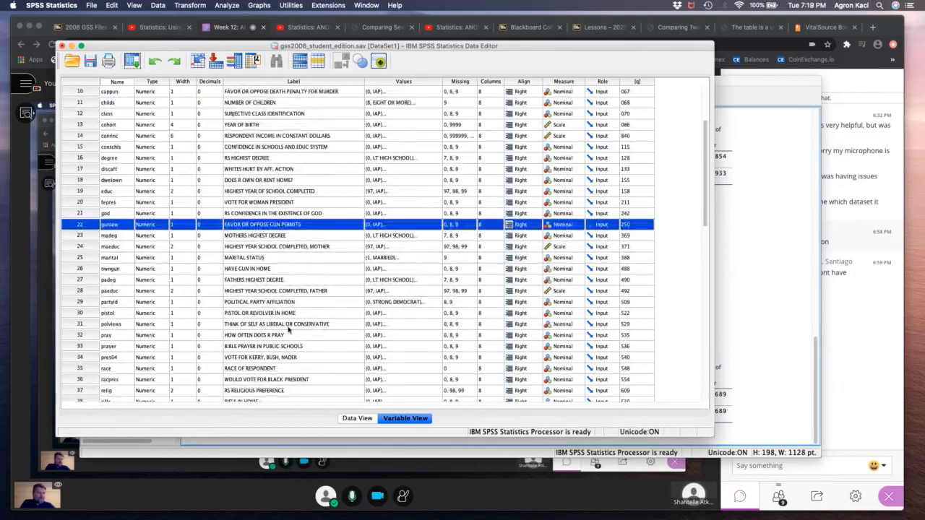
scroll(287, 330, "up", 2)
scroll(286, 329, "up", 2)
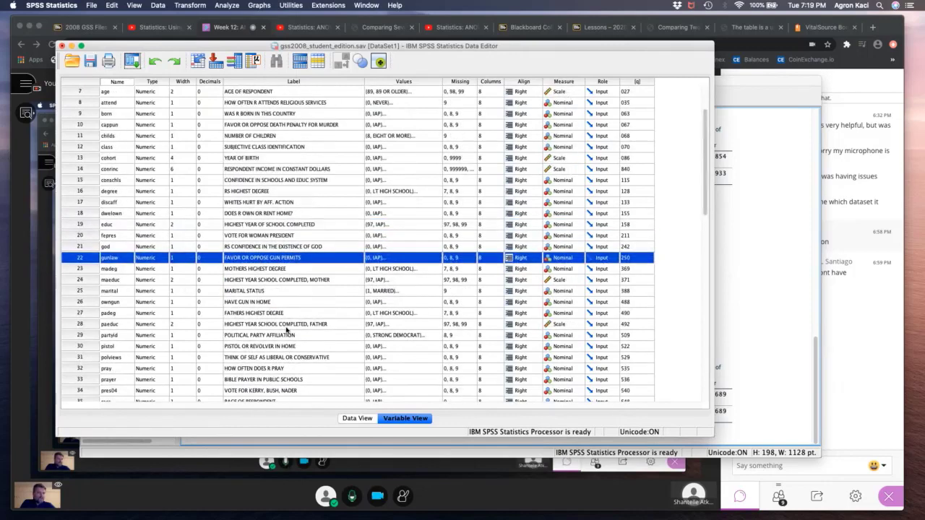
left_click(251, 171)
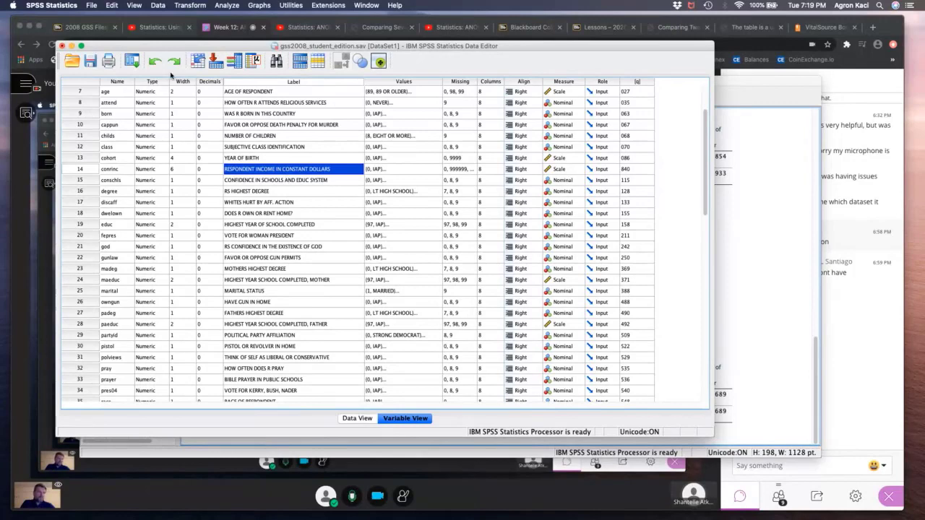
- Reopen the Independent-Samples T Test and remove age from the test variables
left_click(136, 65)
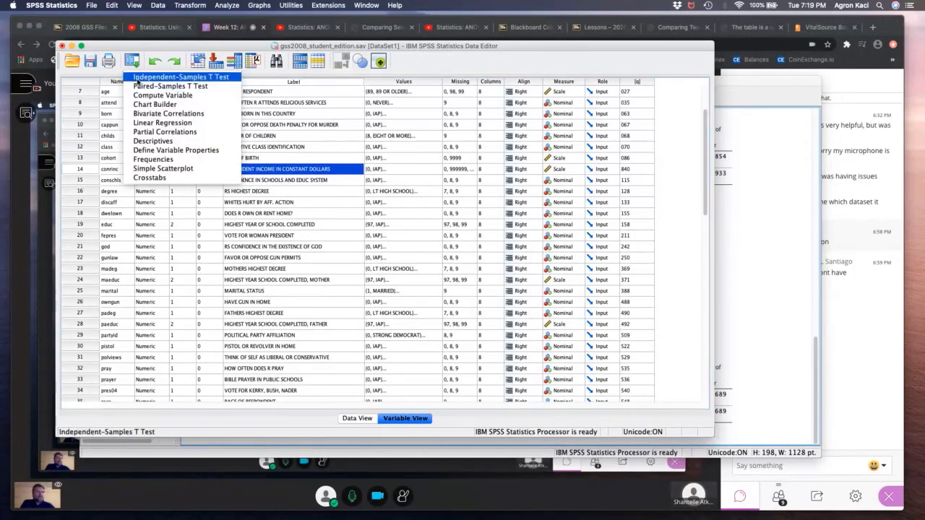
left_click(138, 79)
left_click(435, 158)
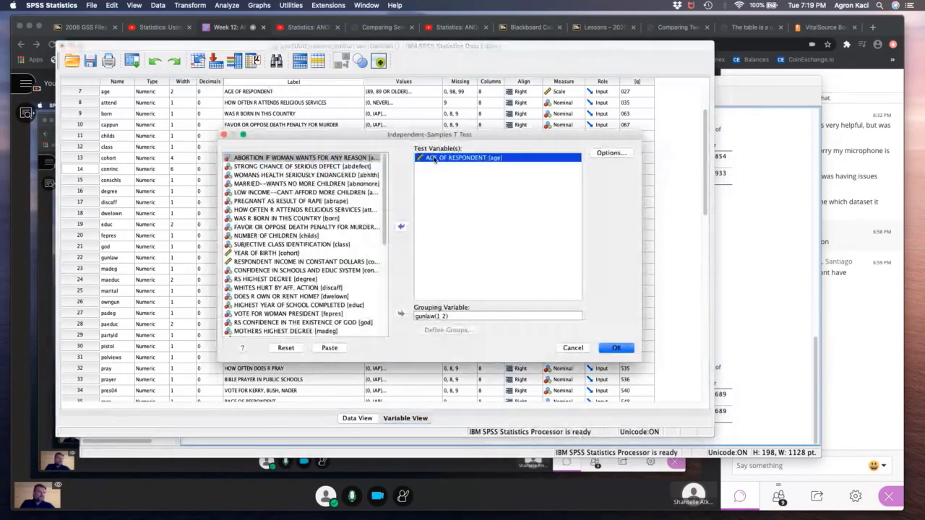
left_click(402, 228)
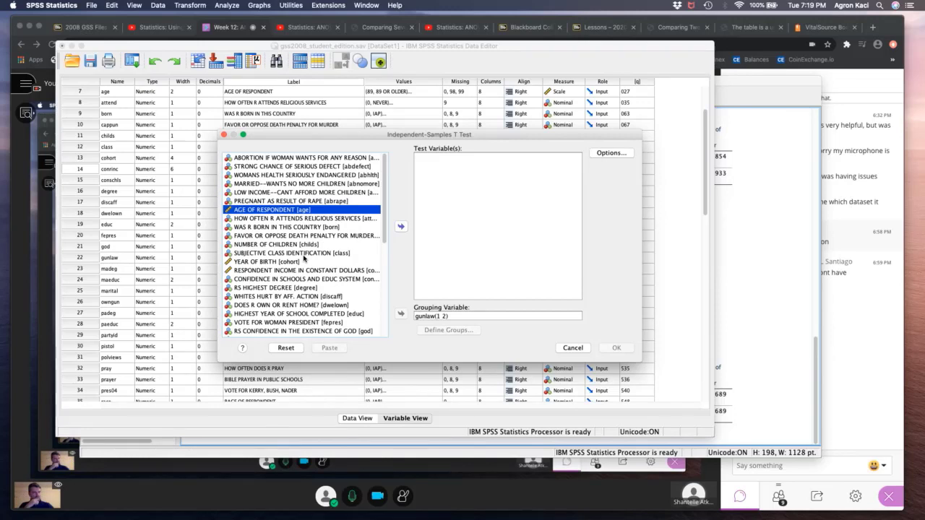
- Use RESPONDENT INCOME IN CONSTANT DOLLARS as the test variable, keep gunlaw(1 2) as the grouping, and run the T test
scroll(385, 215, "down", 1)
scroll(385, 211, "up", 2)
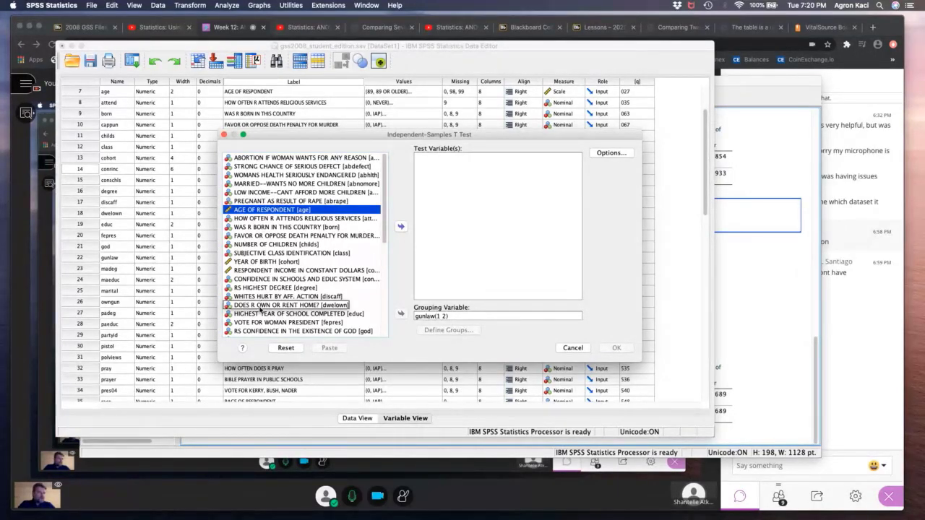
left_click(280, 272)
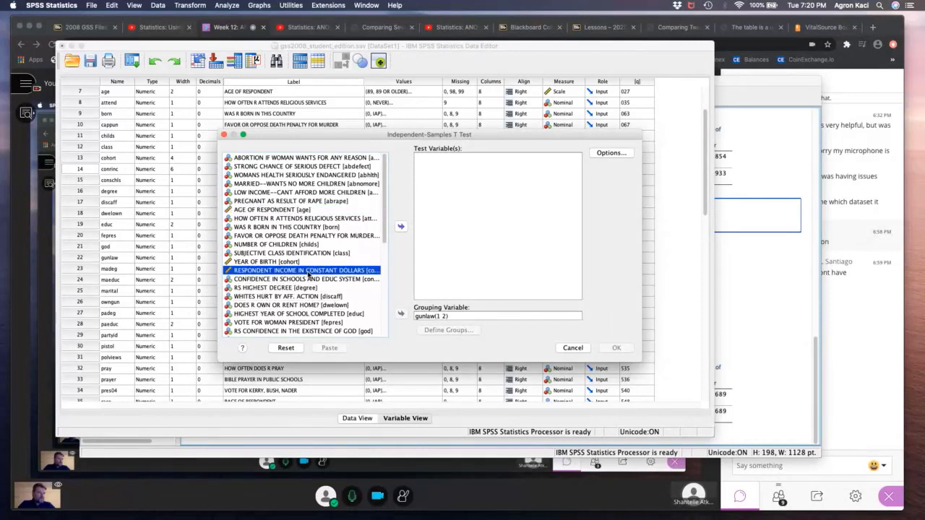
left_click(401, 226)
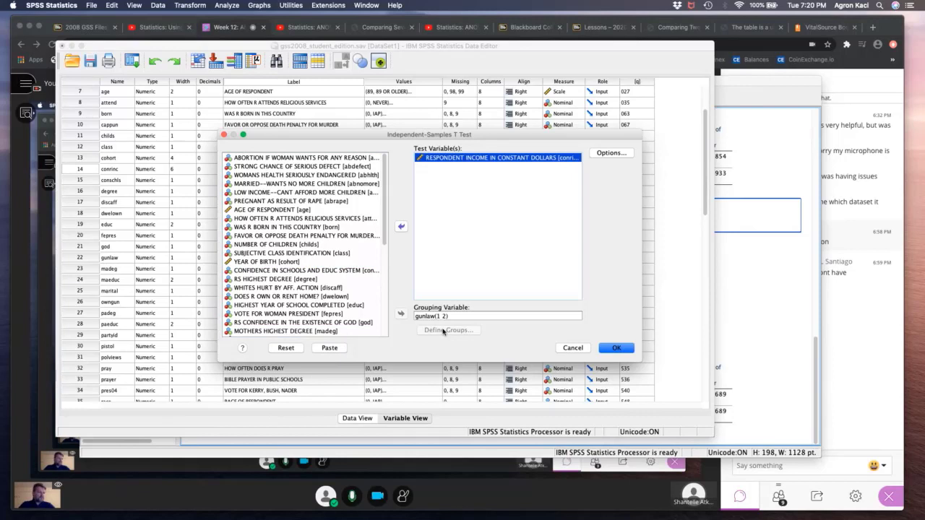
left_click(436, 318)
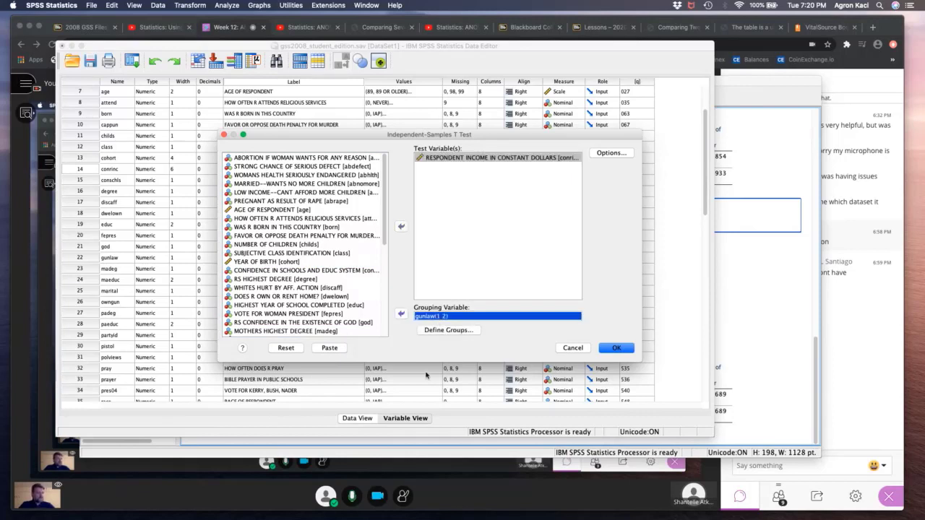
left_click(616, 349)
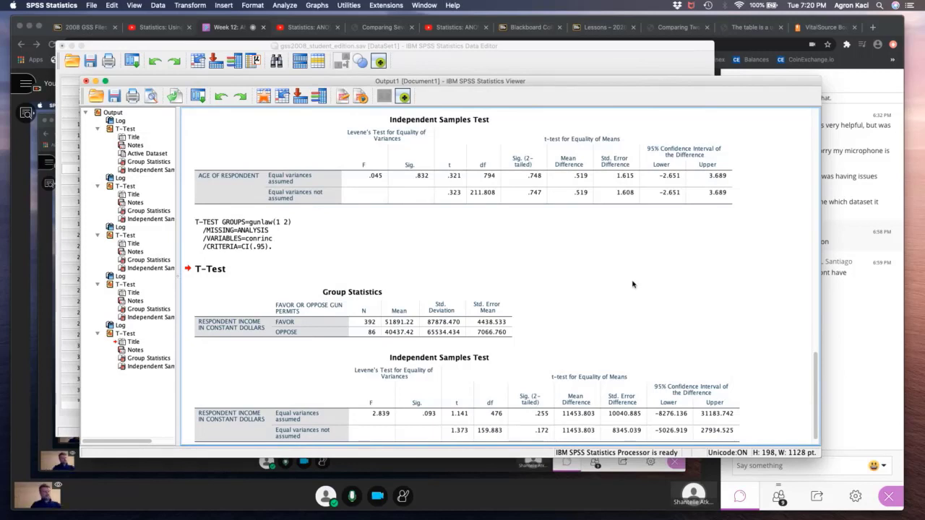
- Examine the Group Statistics table for income, comparing the mean incomes of those who favor and oppose gun permits
left_click(291, 329)
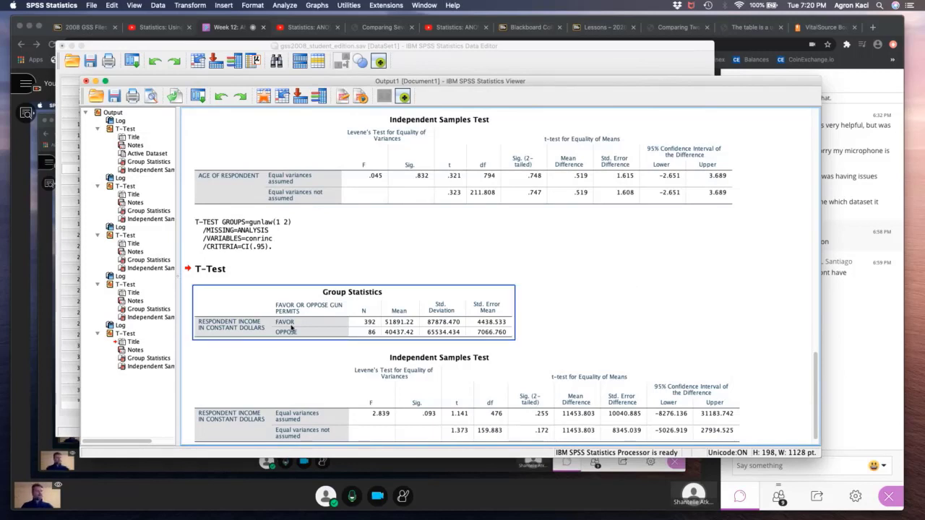
left_click(583, 297)
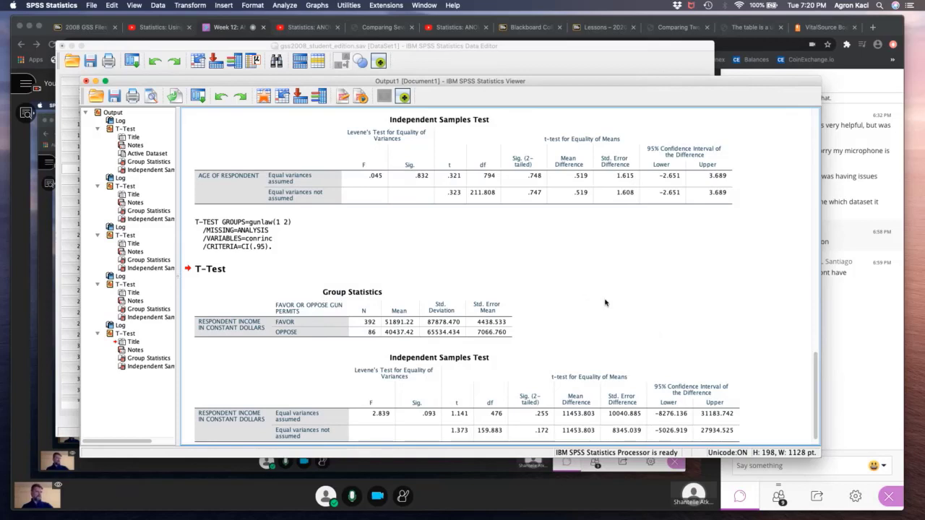
left_click(406, 327)
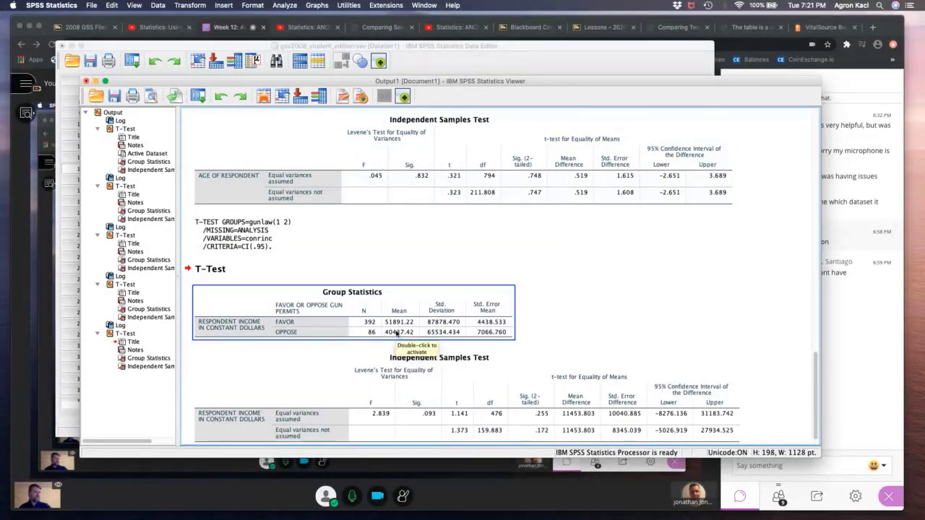
left_click(580, 320)
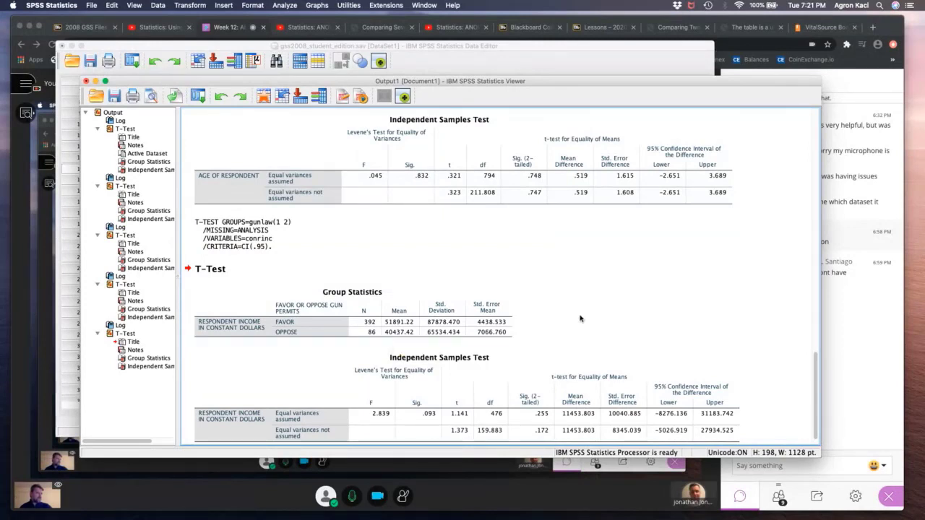
- Review the income means and standard deviations of the favor and oppose groups in the latest Group Statistics table
left_click(394, 323)
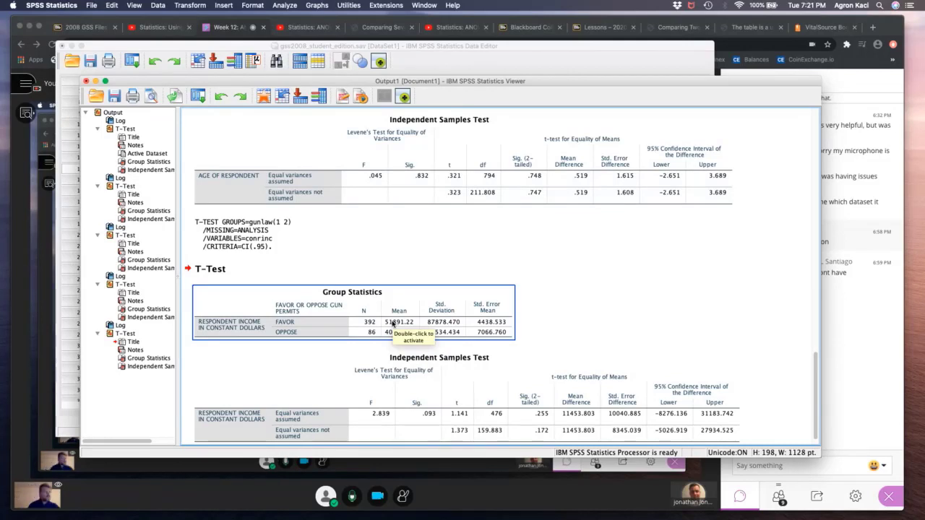
left_click(522, 340)
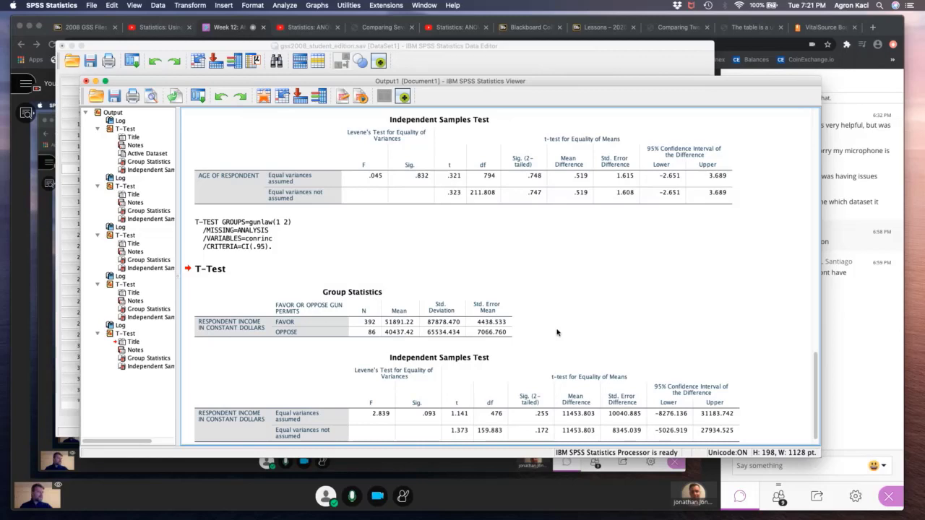
scroll(556, 332, "down", 1)
left_click(395, 302)
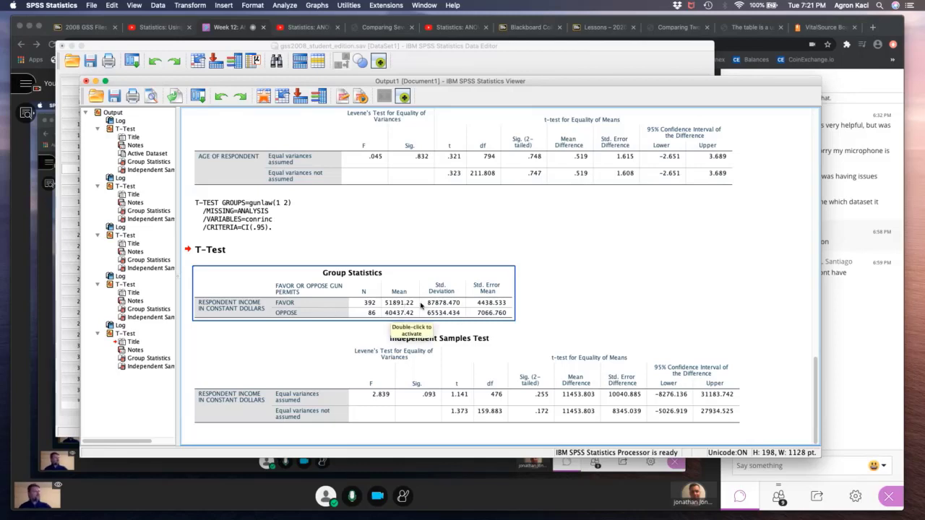
- Narrow the output viewer window and examine the Levene's test significance for income in the latest Independent Samples Test table
left_click(436, 338)
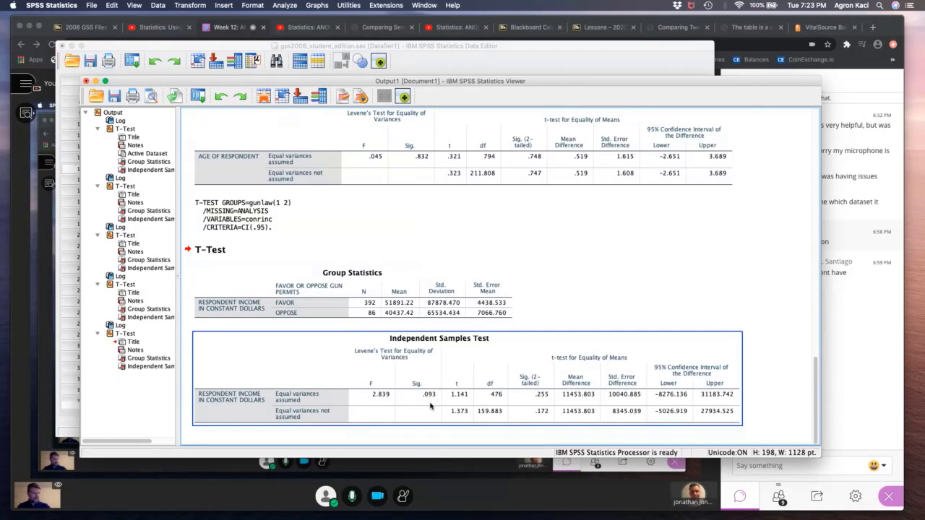
left_click(766, 413)
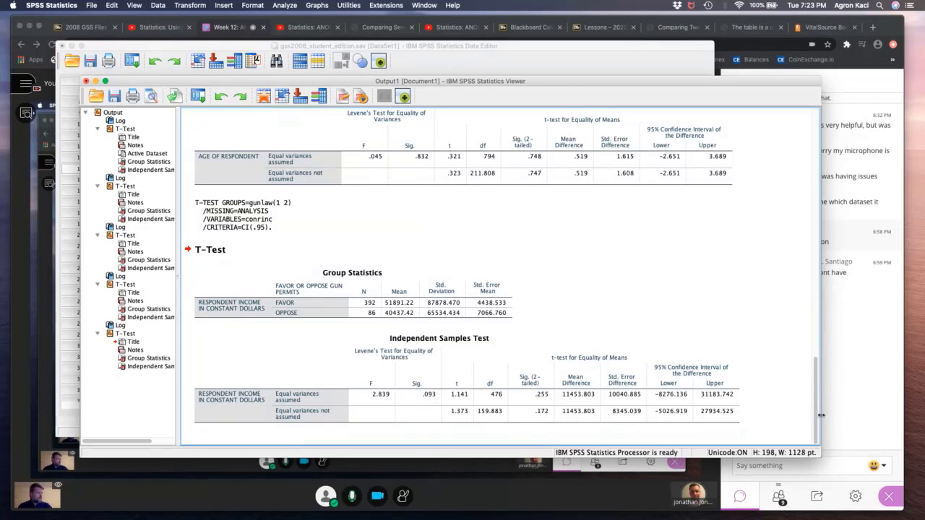
left_click_drag(818, 414, 772, 414)
left_click(427, 399)
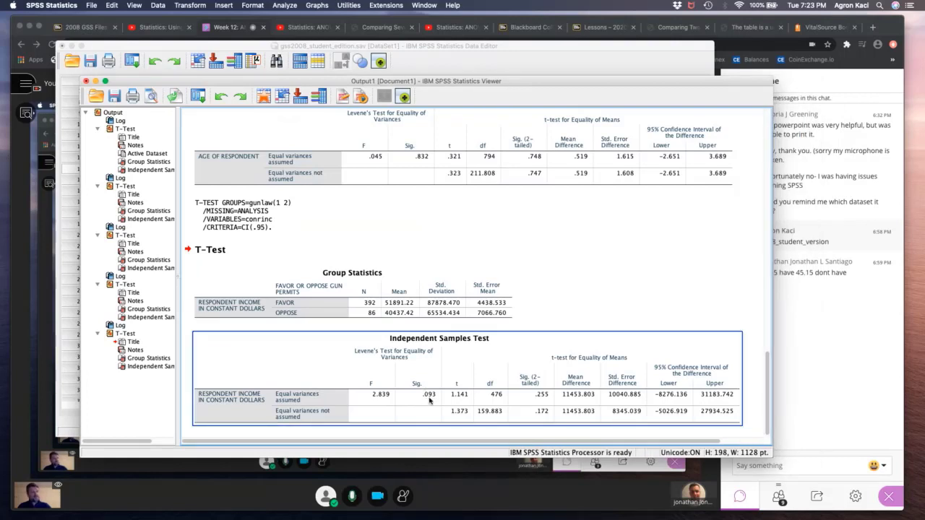
left_click(429, 401)
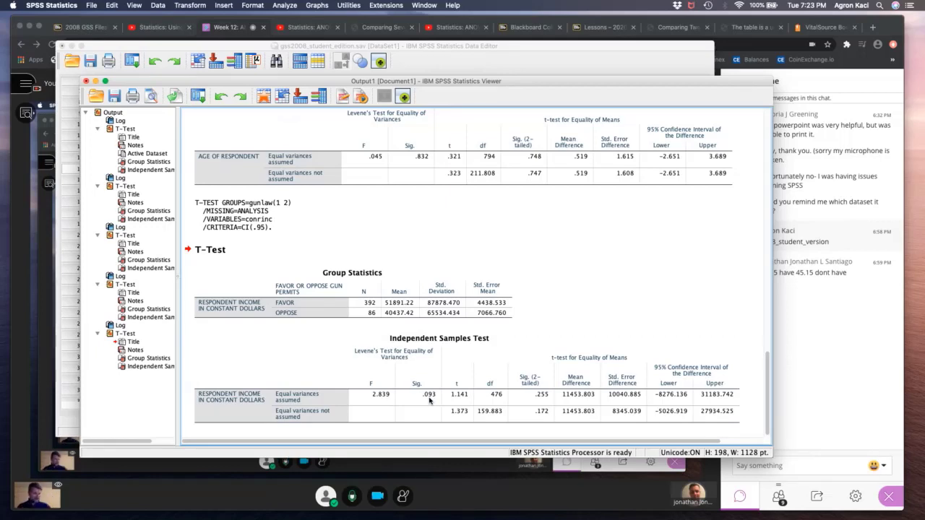
left_click(429, 399)
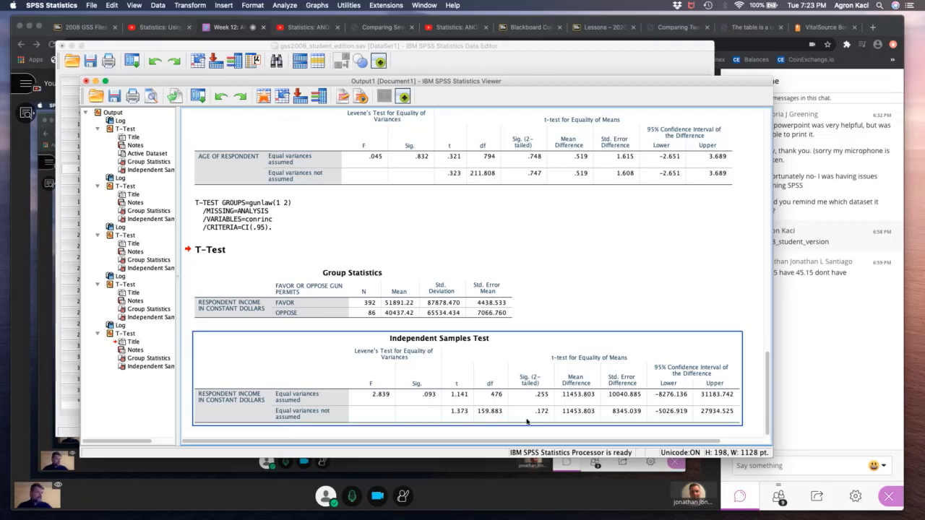
- Compare the two groups' mean incomes with the lower and upper 95% confidence interval bounds of the difference
left_click(396, 310)
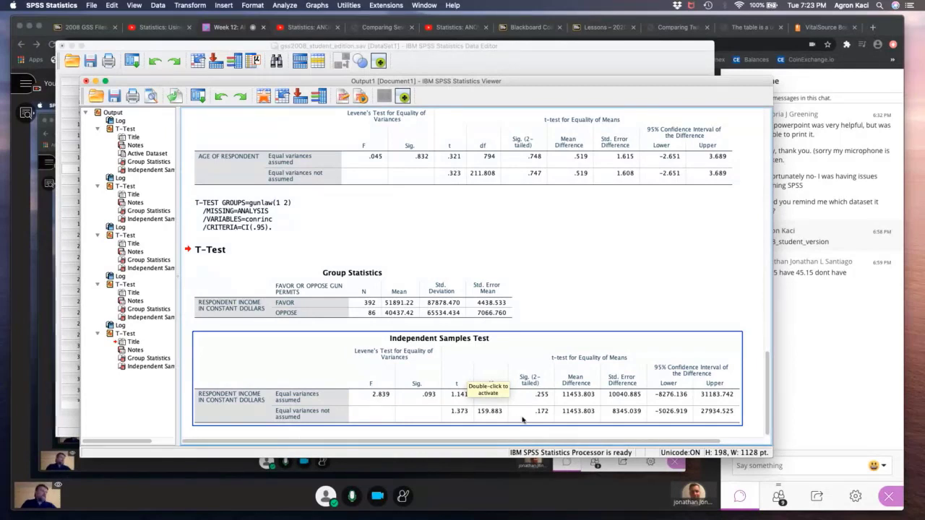
left_click(409, 304)
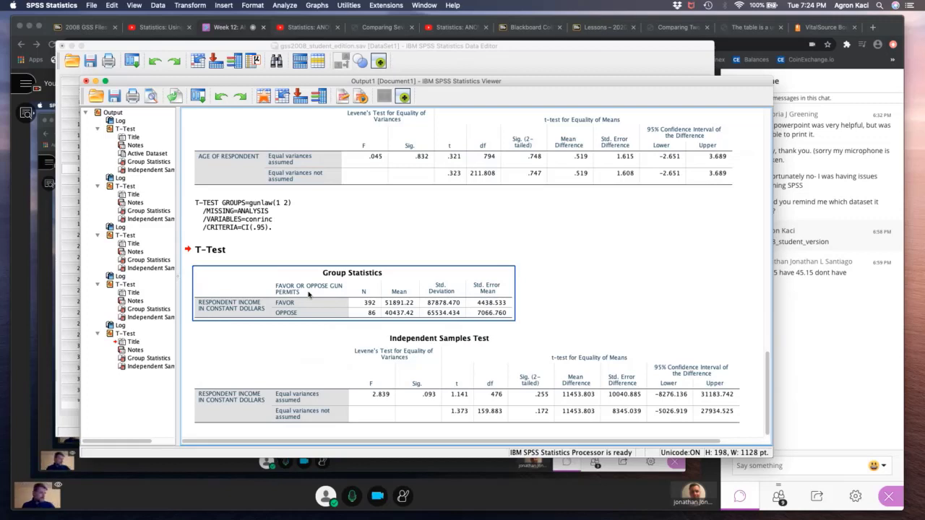
left_click(697, 415)
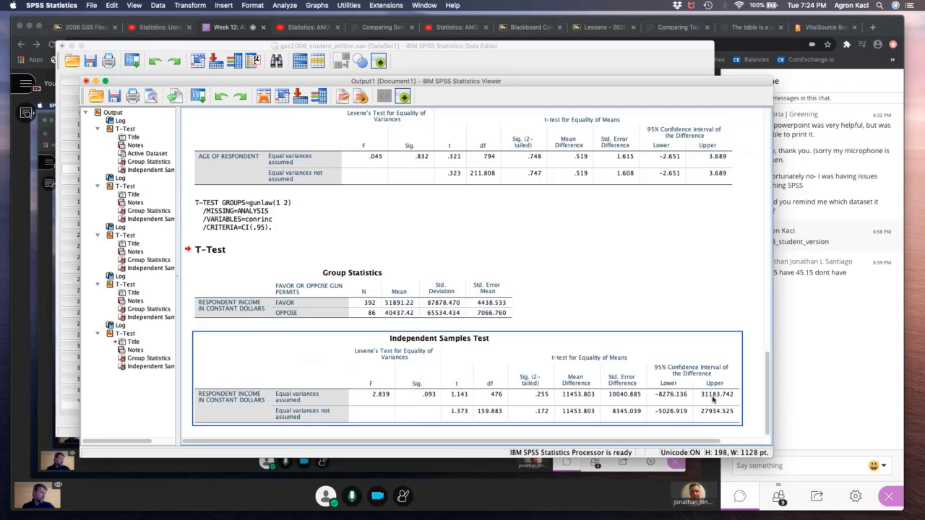
left_click(667, 402)
left_click(668, 402)
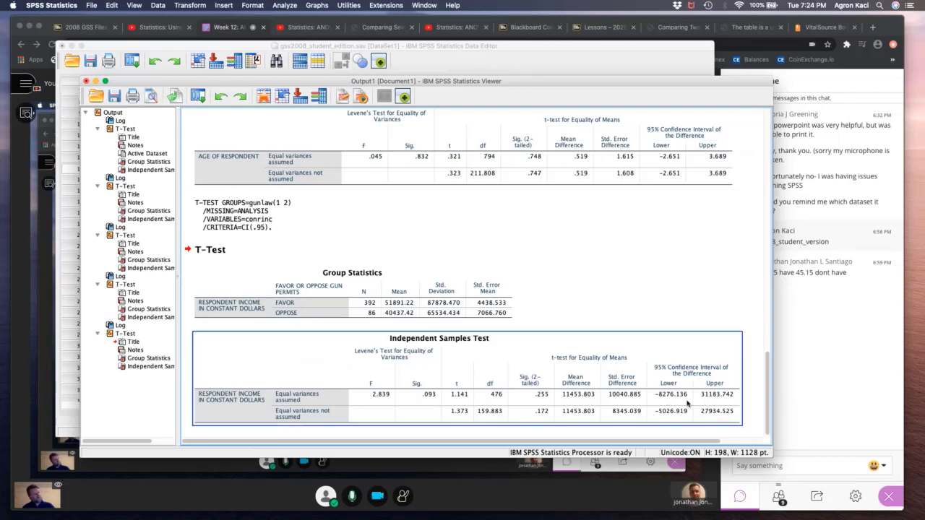
left_click(404, 306)
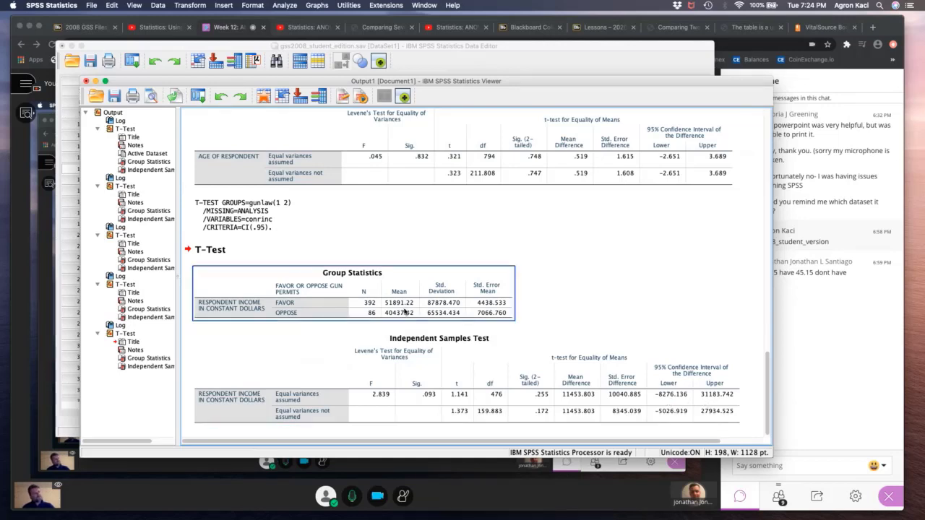
left_click(711, 384)
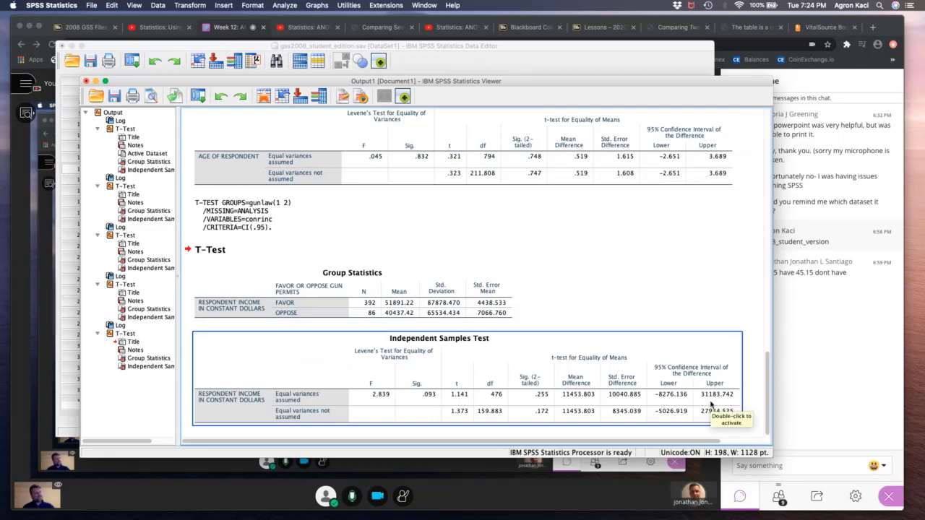
left_click(460, 323)
left_click(636, 365)
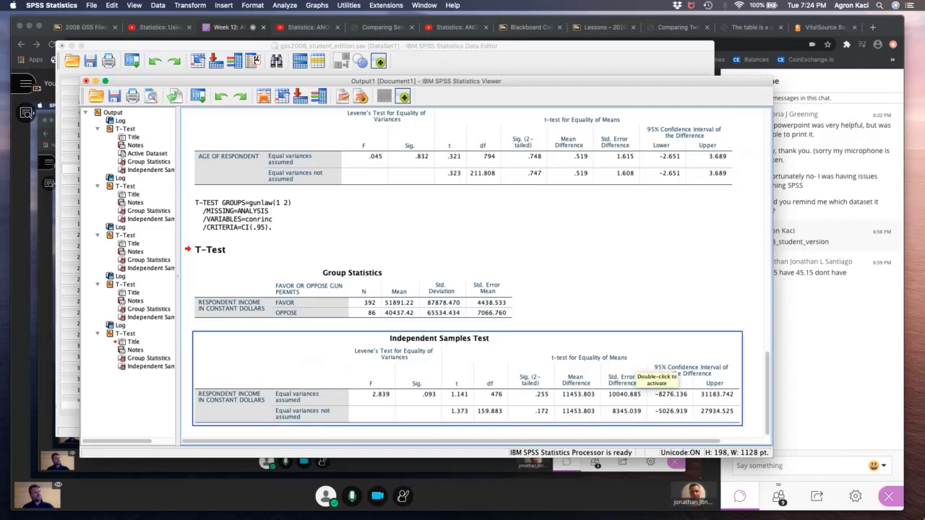
- Recheck the mean incomes of the gun permit supporters and opponents in the Group Statistics table
left_click(360, 313)
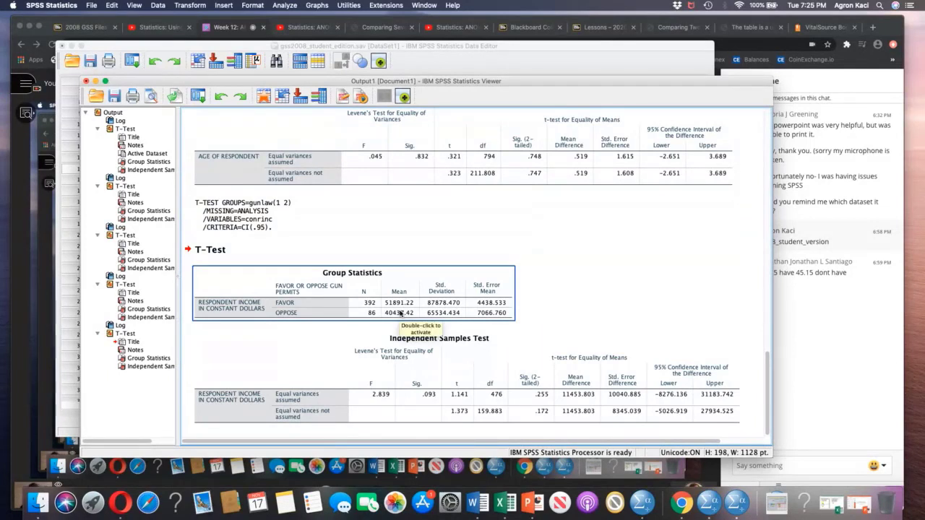
left_click(622, 342)
left_click(735, 282)
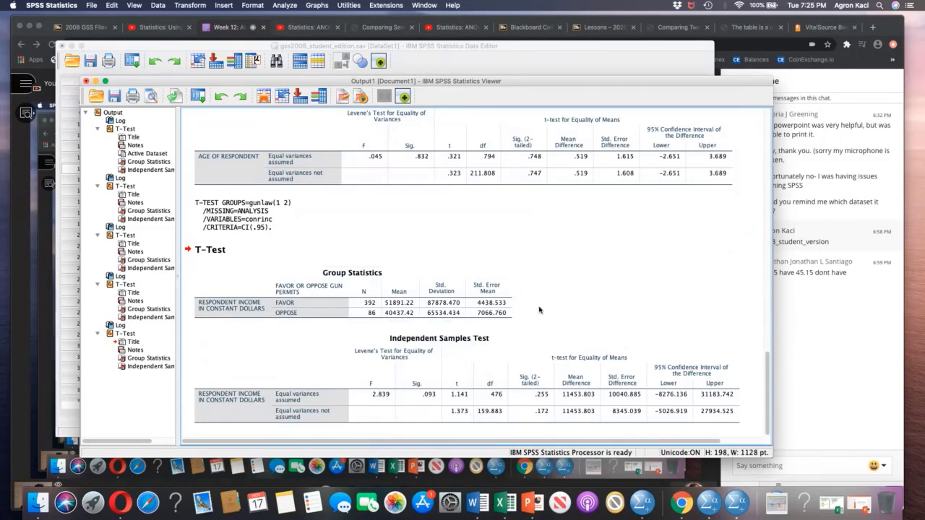
left_click(407, 302)
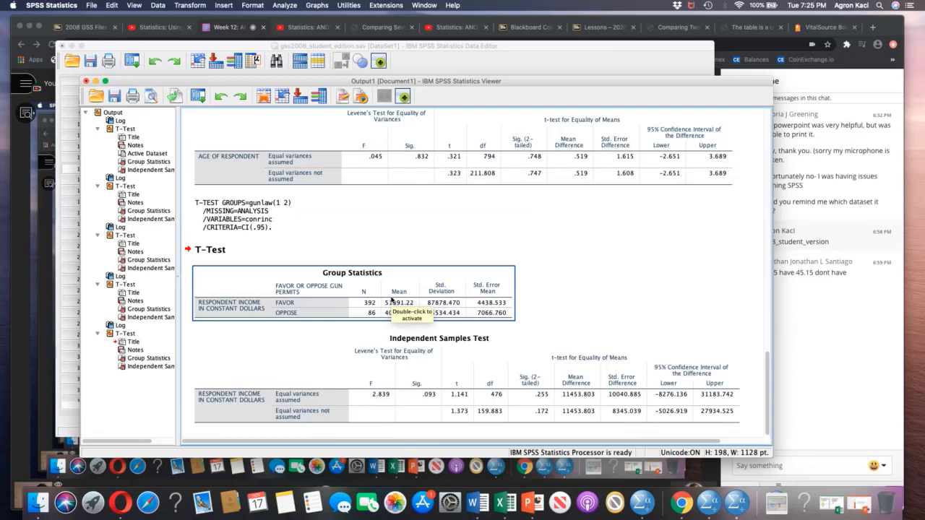
left_click(571, 336)
left_click(666, 251)
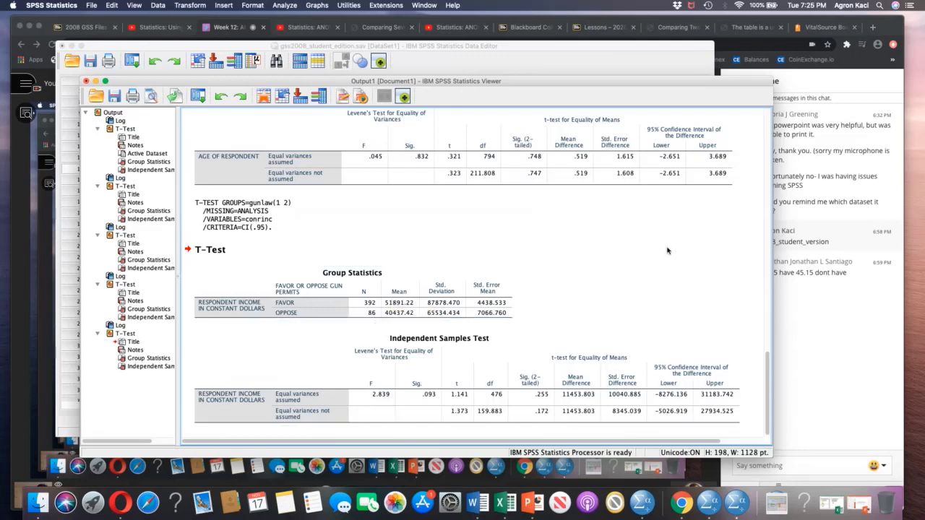
- Switch to Chrome and close the YouTube tab with the video on using Excel for two-sample t-tests
left_click(549, 51)
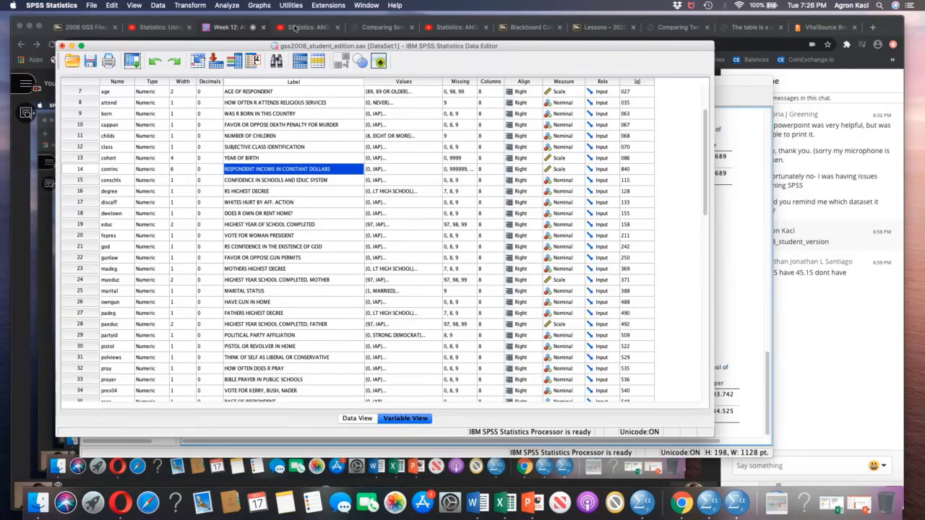
left_click(150, 29)
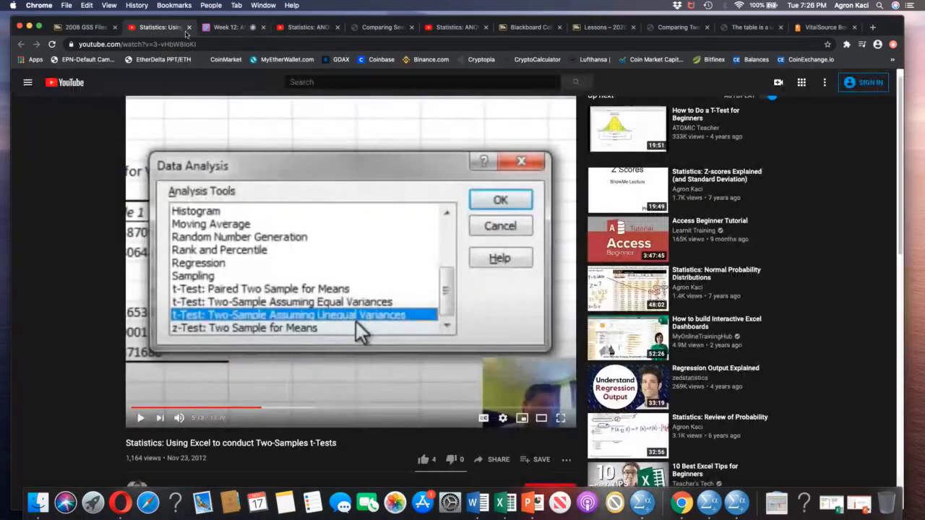
left_click(188, 29)
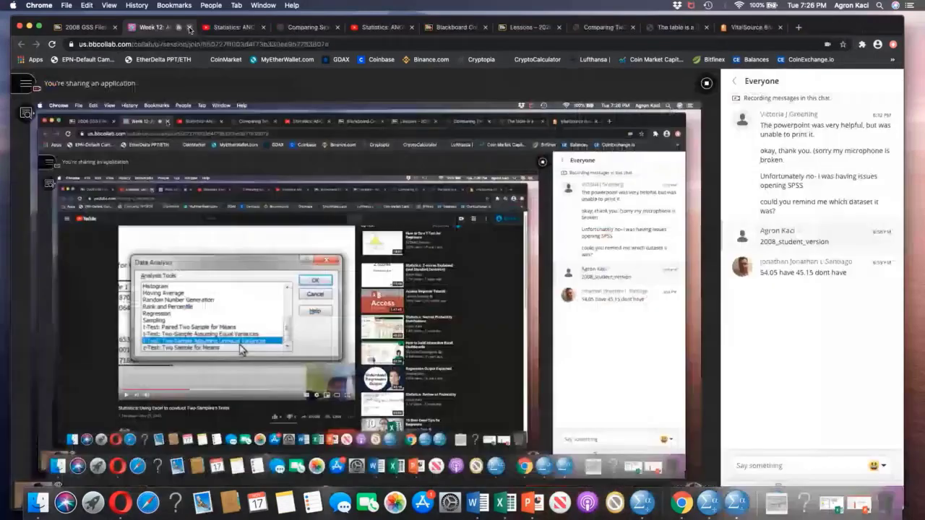